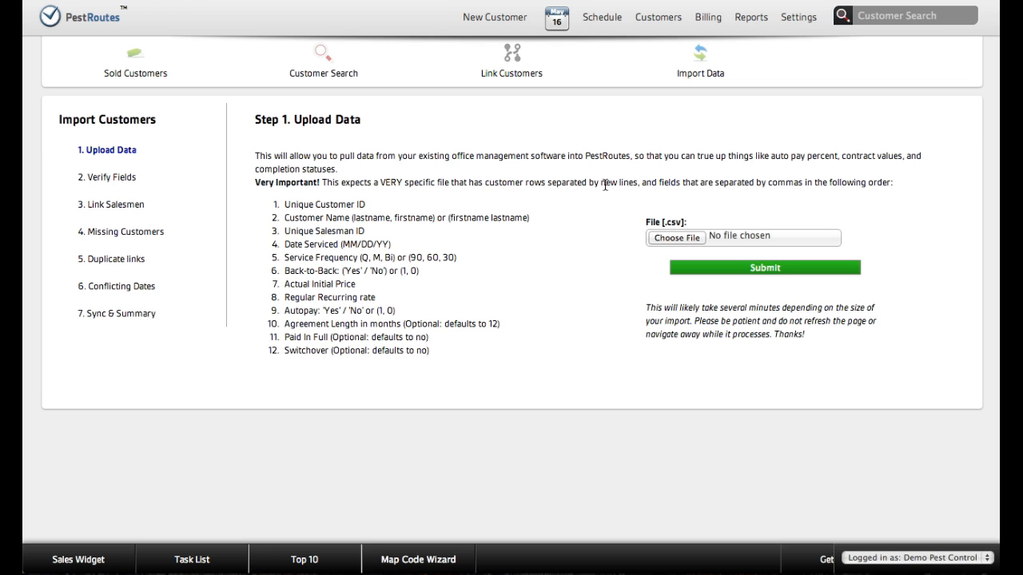
Step: Open the Link Customers list and enter the unique customer ID as the customer link of the second record
{"action": "left_click", "coordinate": [554, 151]}
{"action": "left_click", "coordinate": [518, 66]}
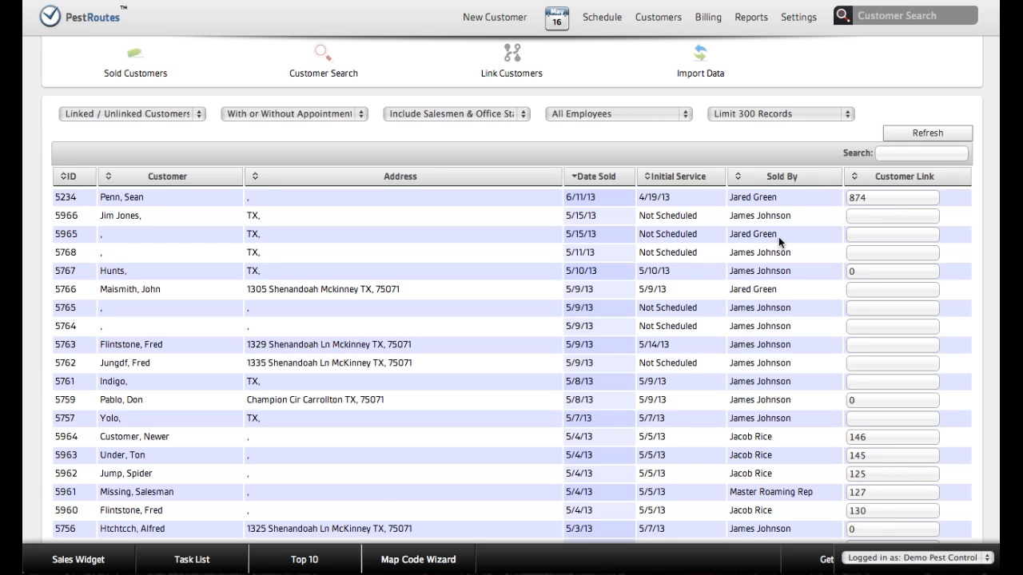
{"action": "left_click", "coordinate": [859, 218]}
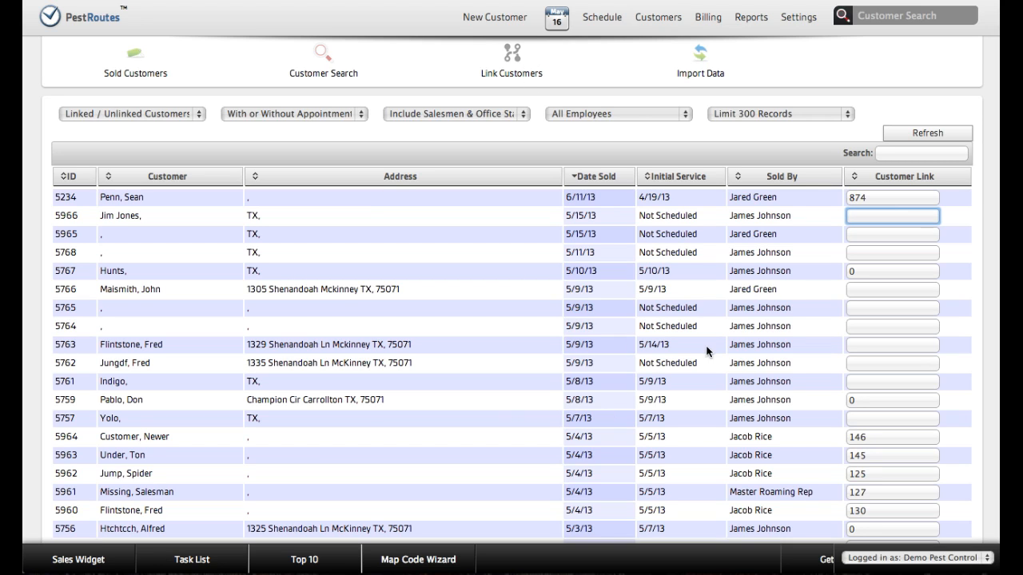
{"action": "left_click", "coordinate": [864, 220]}
{"action": "left_click", "coordinate": [866, 220]}
{"action": "left_click", "coordinate": [865, 220]}
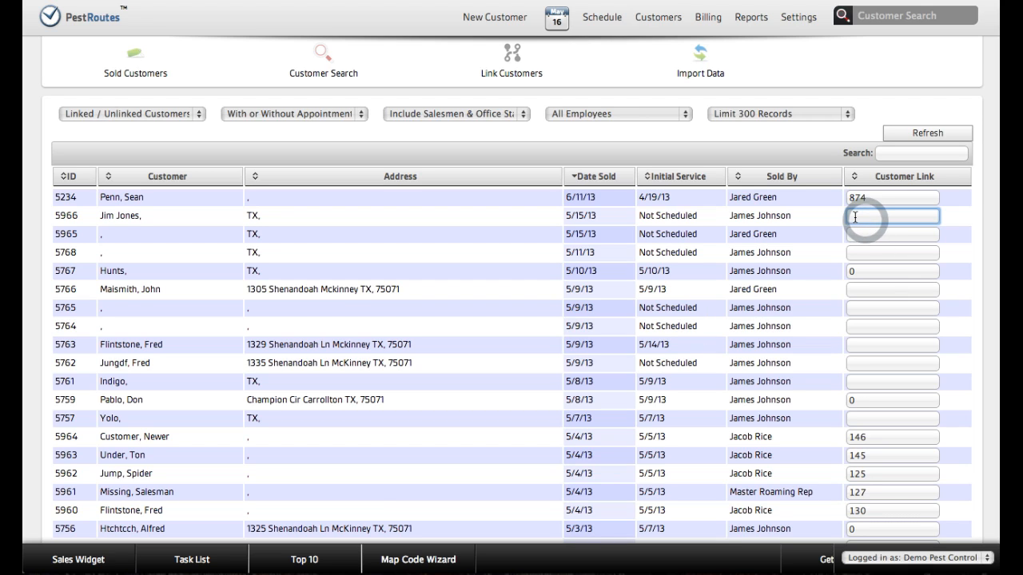
{"action": "type", "text": "1"}
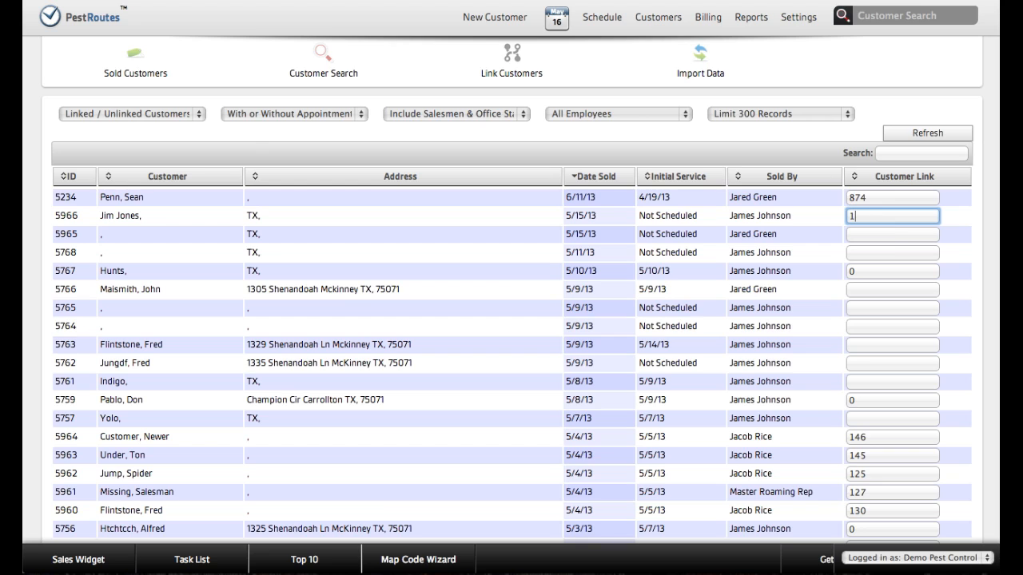
{"action": "type", "text": "65"}
{"action": "left_click", "coordinate": [872, 233]}
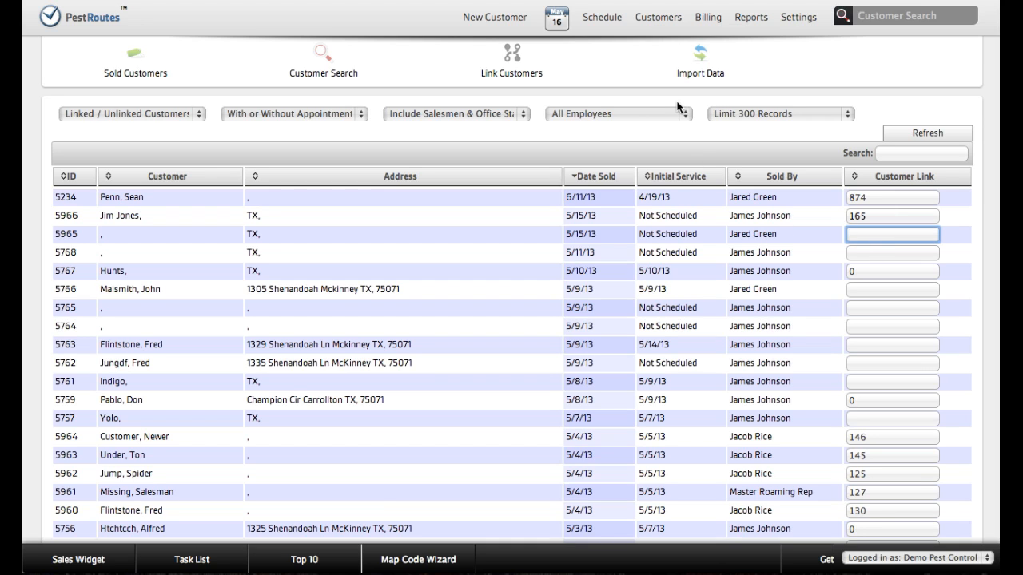
Step: Open the Import Data page and compare its required field order with the sampleImport.csv spreadsheet in Excel
{"action": "left_click", "coordinate": [701, 57]}
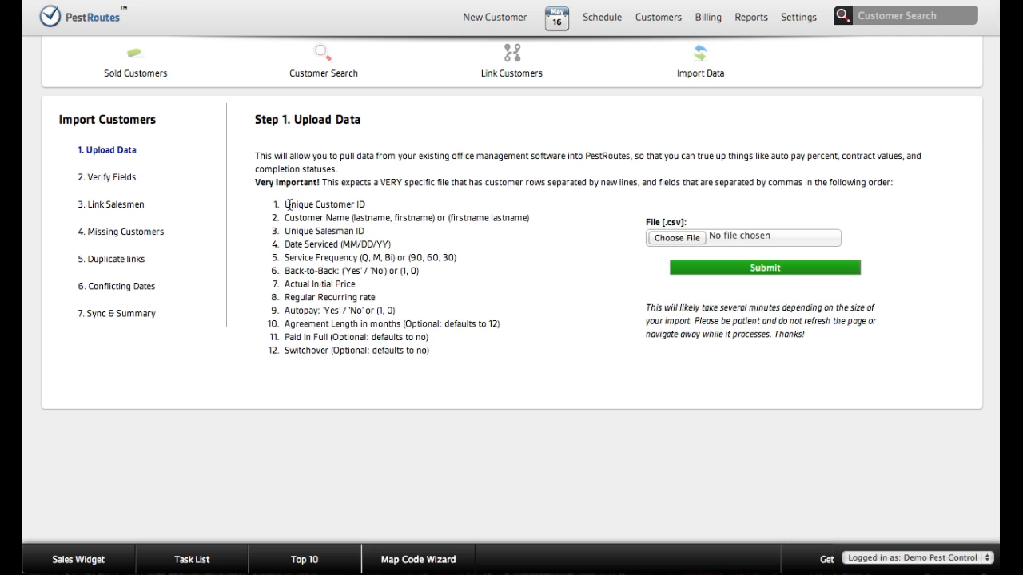
{"action": "left_click_drag", "start_coordinate": [277, 205], "coordinate": [444, 354]}
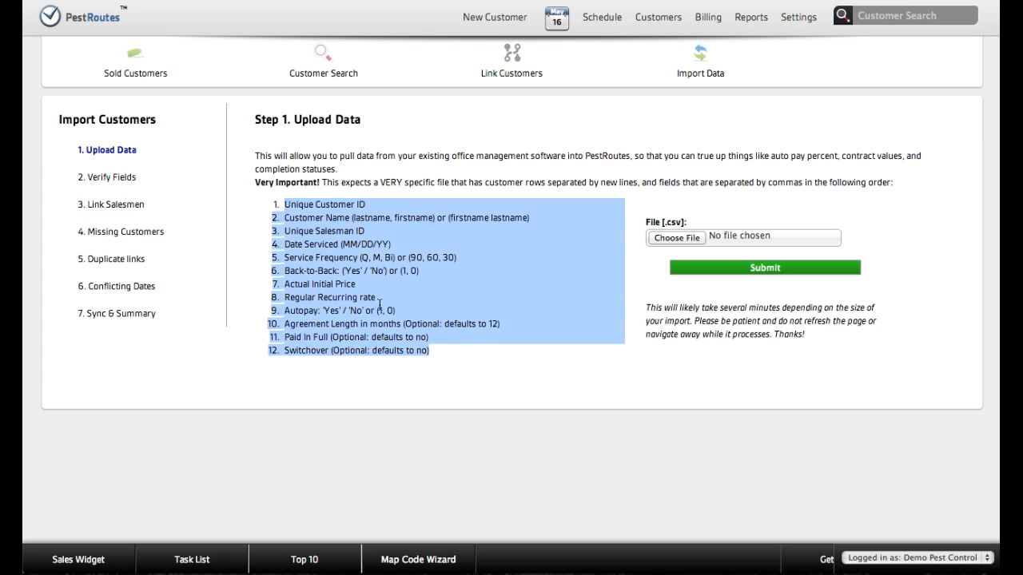
{"action": "key", "text": "super+Tab"}
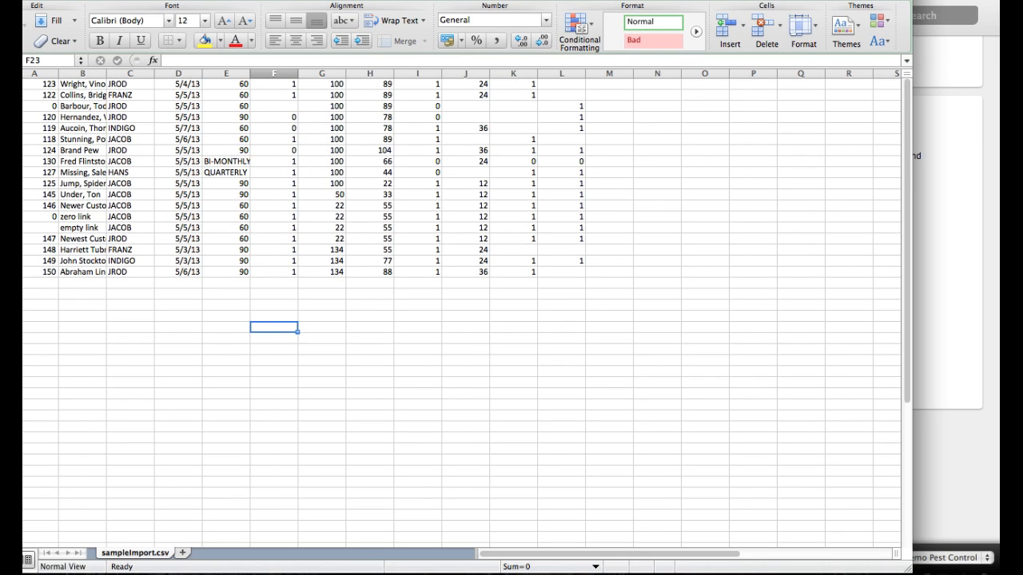
{"action": "left_click_drag", "start_coordinate": [320, 2], "coordinate": [379, 0]}
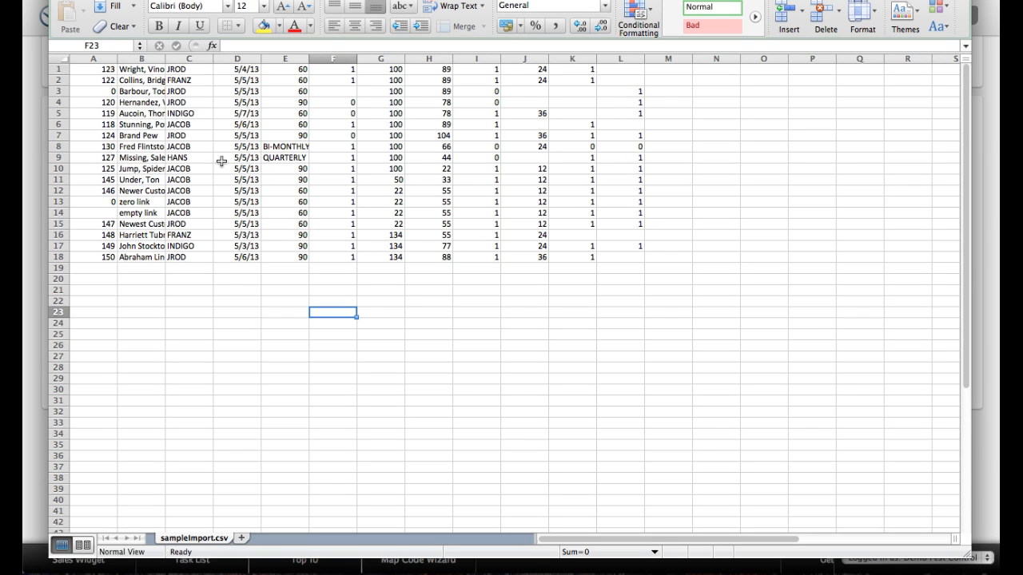
Step: Check that the spreadsheet's save format is Comma Separated Values (.csv), leaving the Save As dialog without saving
{"action": "key", "text": "super+shift+s"}
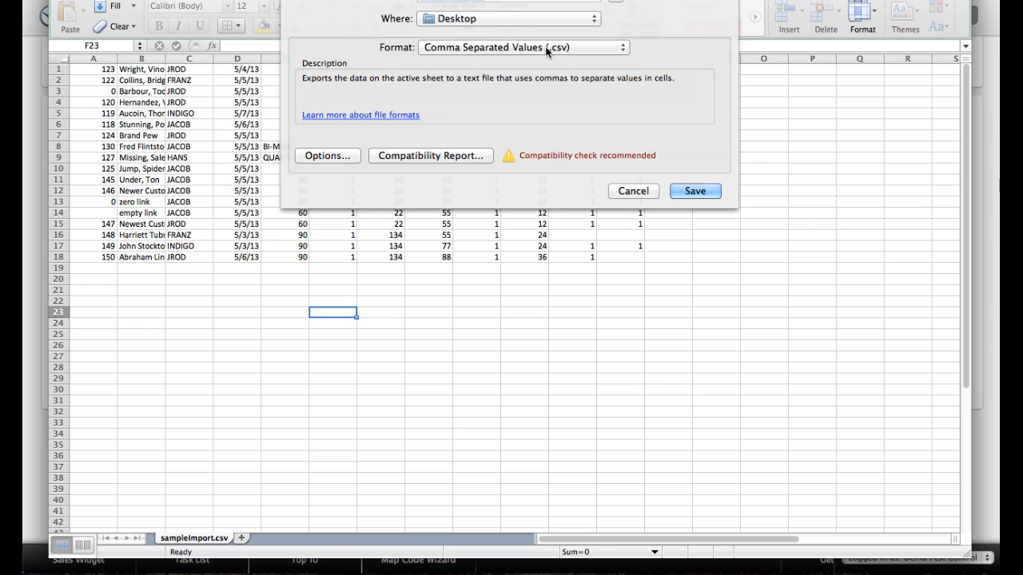
{"action": "left_click", "coordinate": [539, 46]}
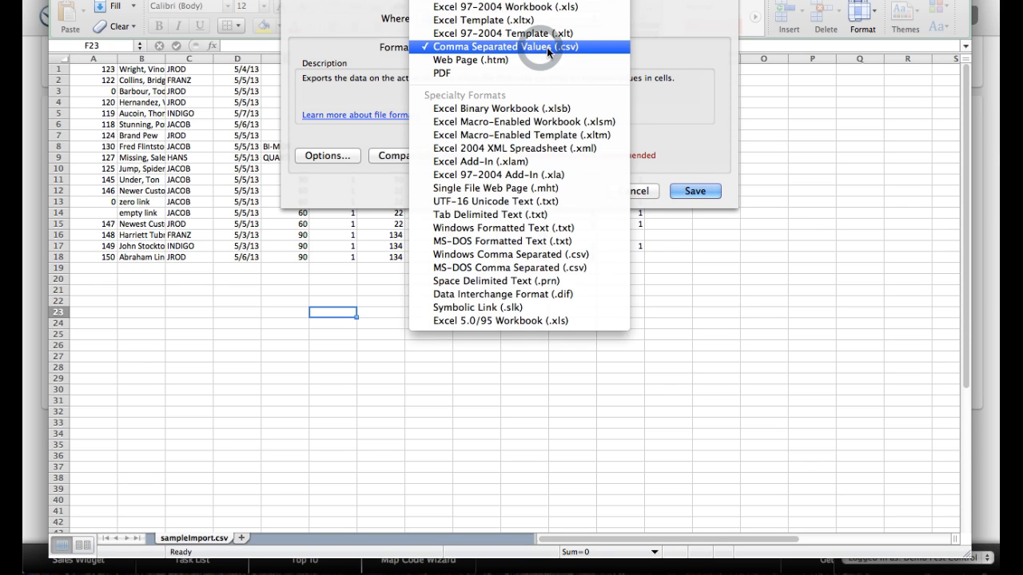
{"action": "left_click", "coordinate": [547, 48]}
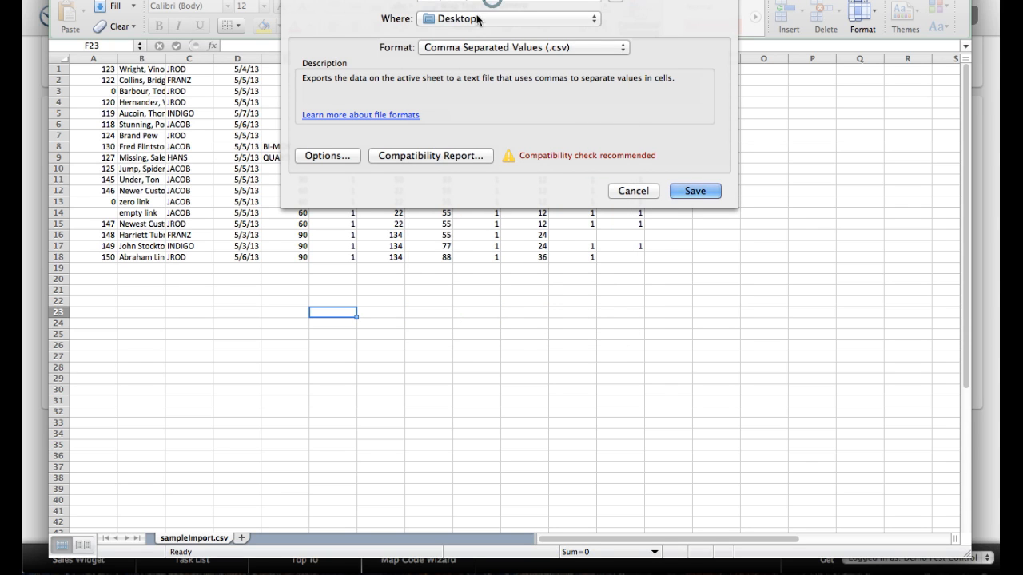
{"action": "left_click", "coordinate": [634, 191]}
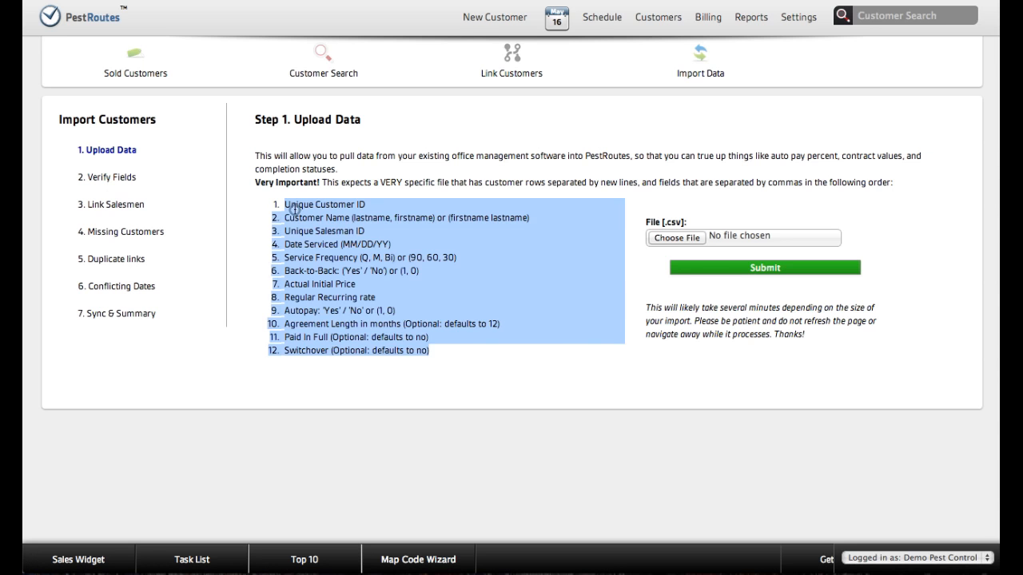
Step: Switch back to PestRoutes and review the twelve required CSV fields listed in the Upload Data instructions
{"action": "left_click", "coordinate": [294, 209]}
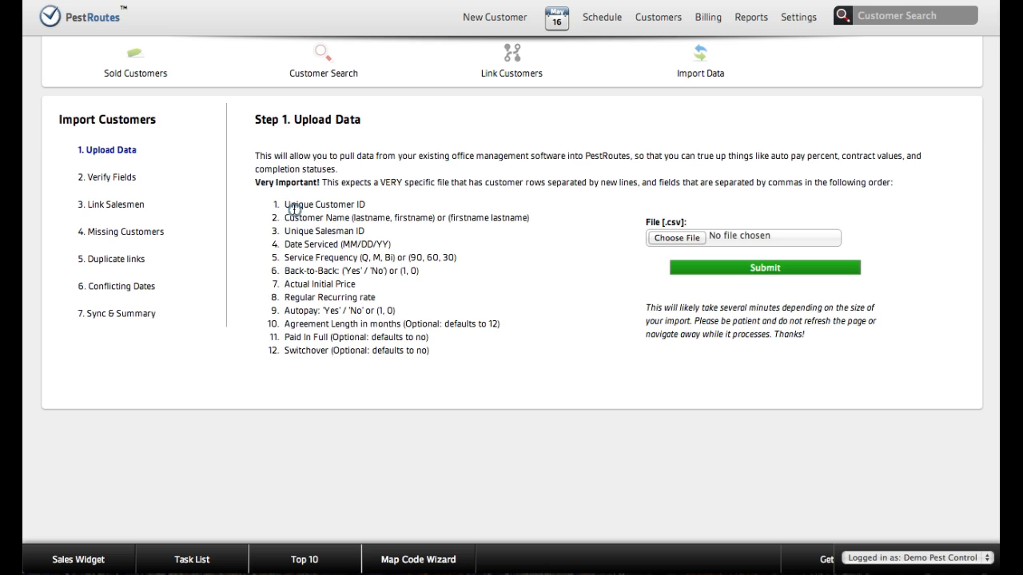
{"action": "left_click_drag", "start_coordinate": [273, 205], "coordinate": [436, 350]}
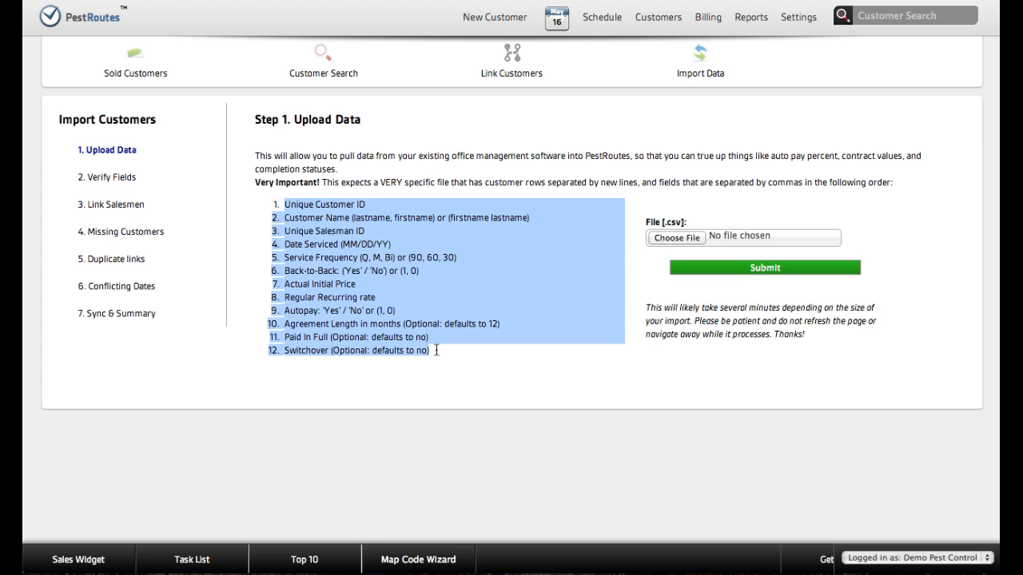
{"action": "left_click", "coordinate": [455, 356]}
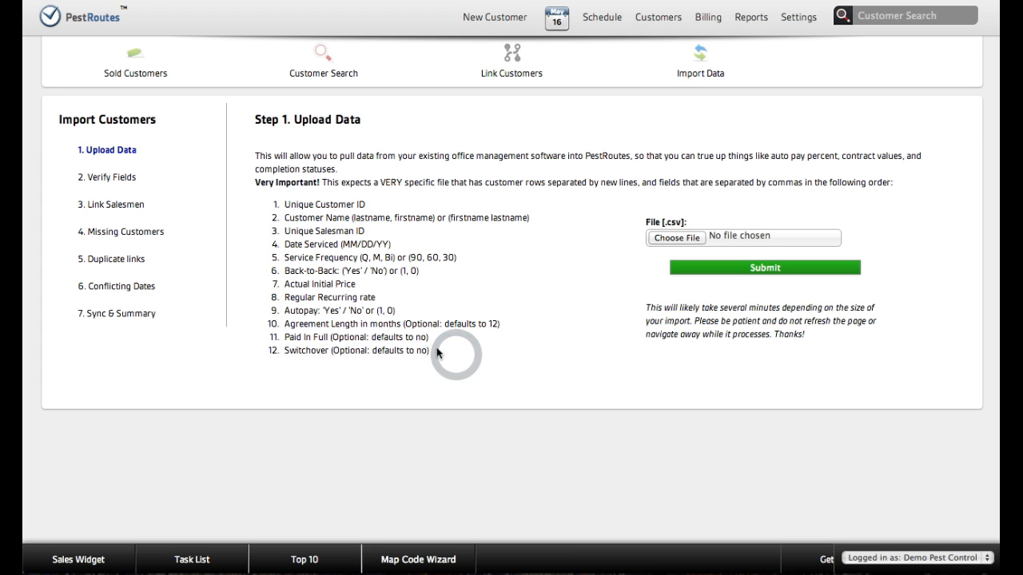
{"action": "left_click_drag", "start_coordinate": [436, 349], "coordinate": [272, 199]}
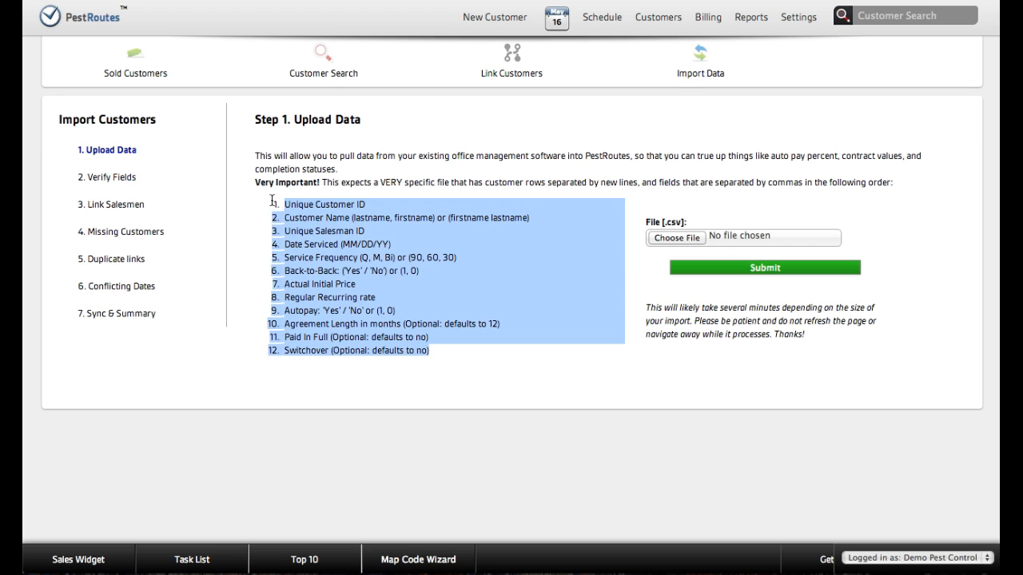
{"action": "left_click", "coordinate": [428, 313]}
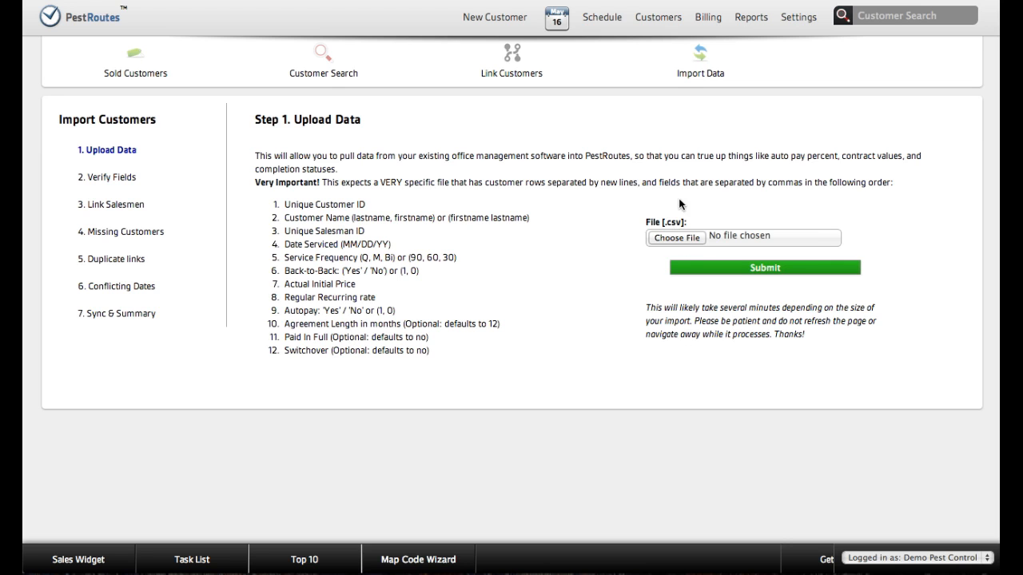
Step: Upload the sampleImport file from the Desktop as the customer import data
{"action": "left_click", "coordinate": [677, 237]}
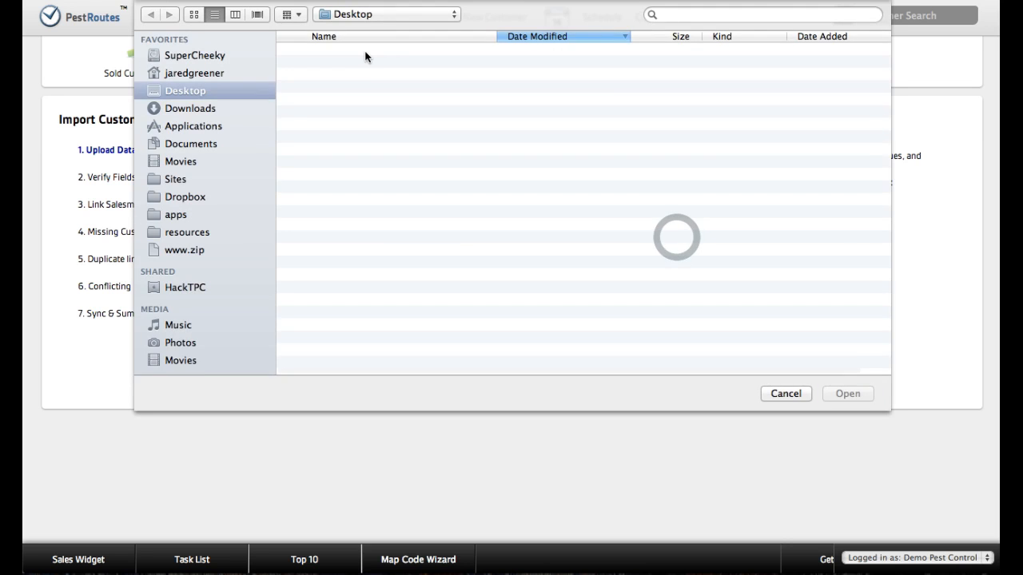
{"action": "left_click", "coordinate": [337, 57]}
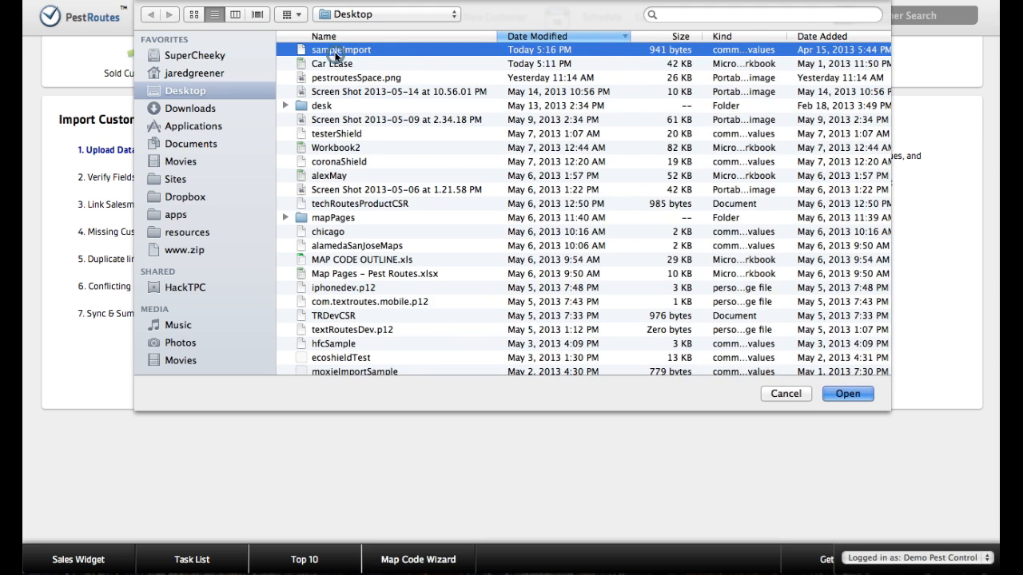
{"action": "double_click", "coordinate": [335, 54]}
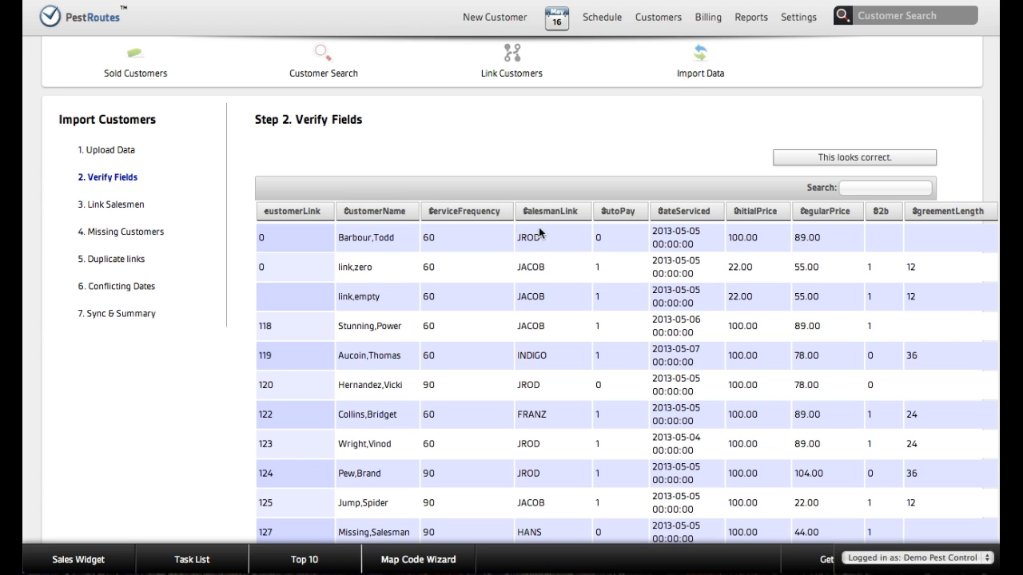
Step: Review all columns and rows of the uploaded records in Verify Fields and approve them as correct
{"action": "scroll", "coordinate": [594, 248], "scroll_direction": "right", "scroll_amount": 4}
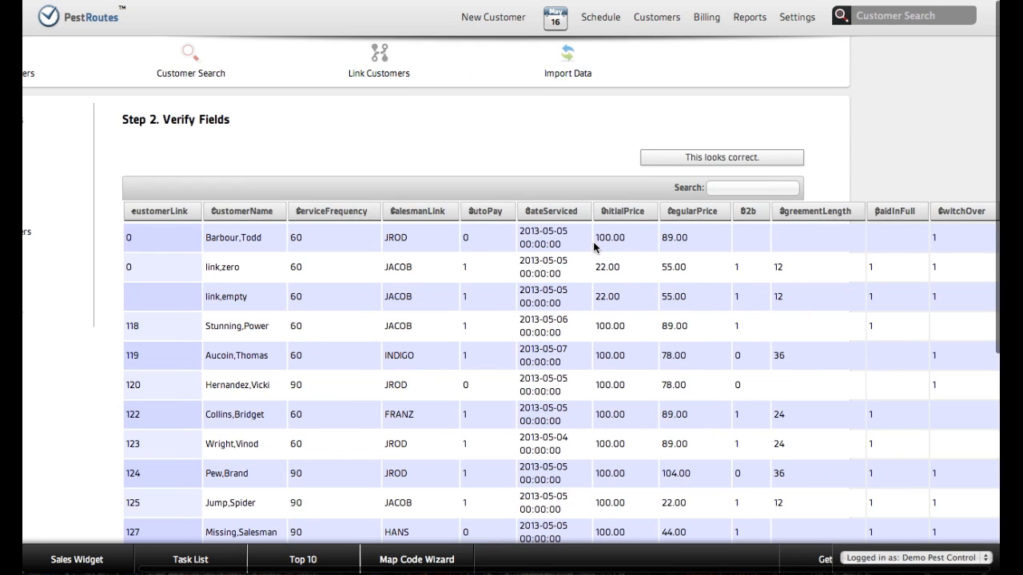
{"action": "scroll", "coordinate": [517, 223], "scroll_direction": "down", "scroll_amount": 2}
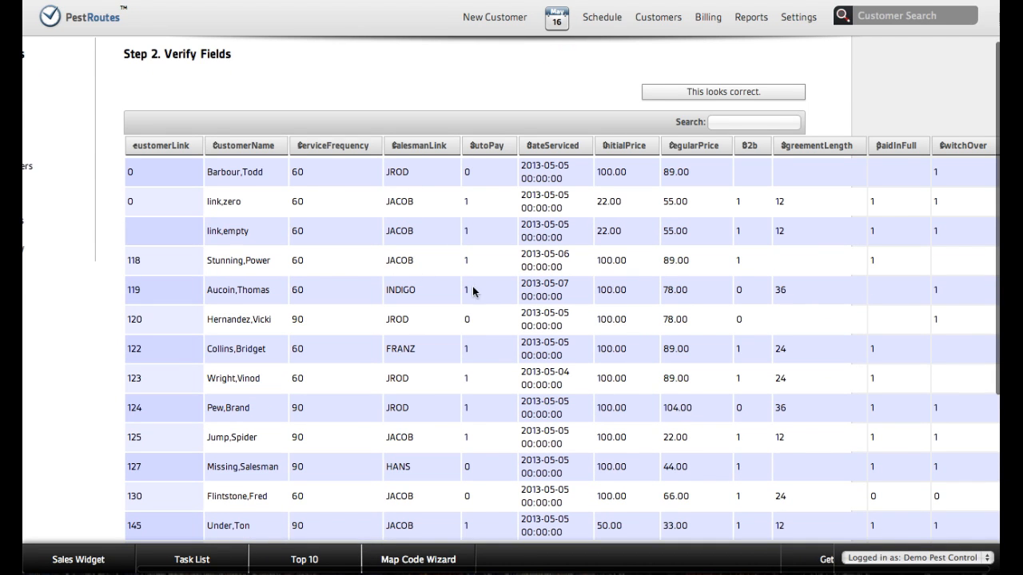
{"action": "scroll", "coordinate": [483, 288], "scroll_direction": "down", "scroll_amount": 5}
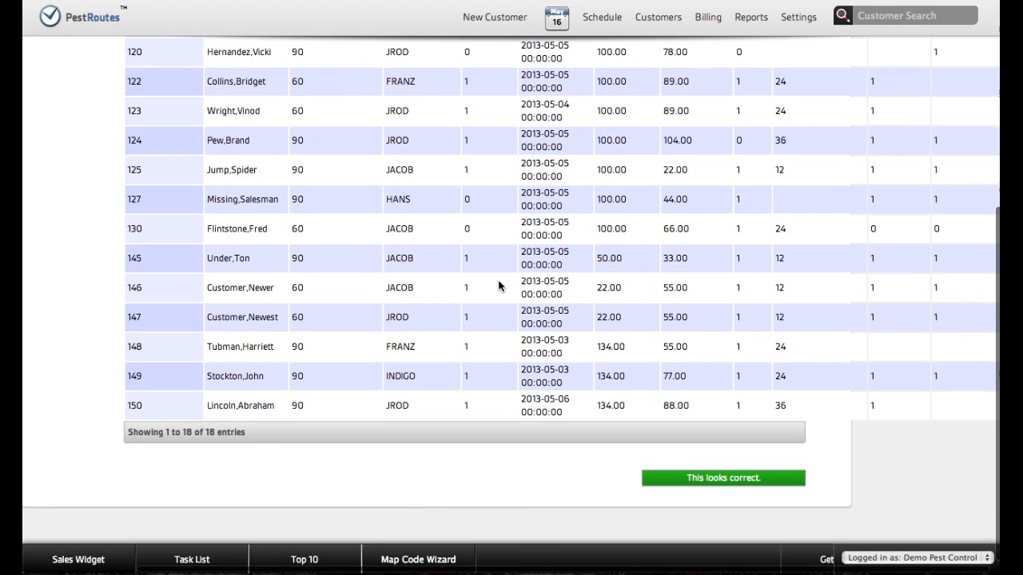
{"action": "scroll", "coordinate": [498, 286], "scroll_direction": "up", "scroll_amount": 6}
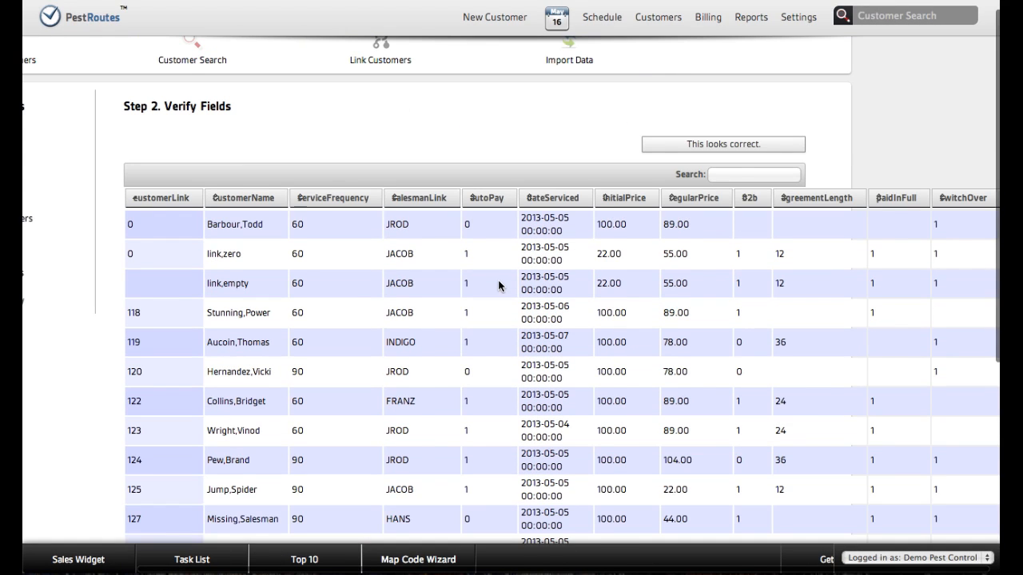
{"action": "scroll", "coordinate": [498, 286], "scroll_direction": "left", "scroll_amount": 2}
{"action": "scroll", "coordinate": [579, 281], "scroll_direction": "left", "scroll_amount": 2}
{"action": "scroll", "coordinate": [580, 282], "scroll_direction": "right", "scroll_amount": 3}
{"action": "scroll", "coordinate": [579, 281], "scroll_direction": "left", "scroll_amount": 3}
{"action": "scroll", "coordinate": [579, 285], "scroll_direction": "right", "scroll_amount": 3}
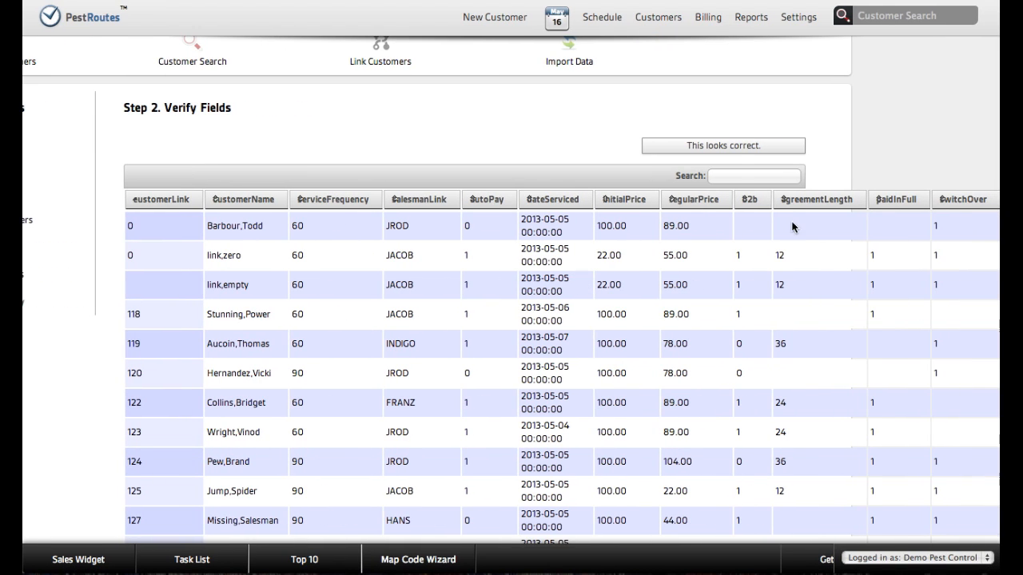
{"action": "left_click", "coordinate": [723, 146]}
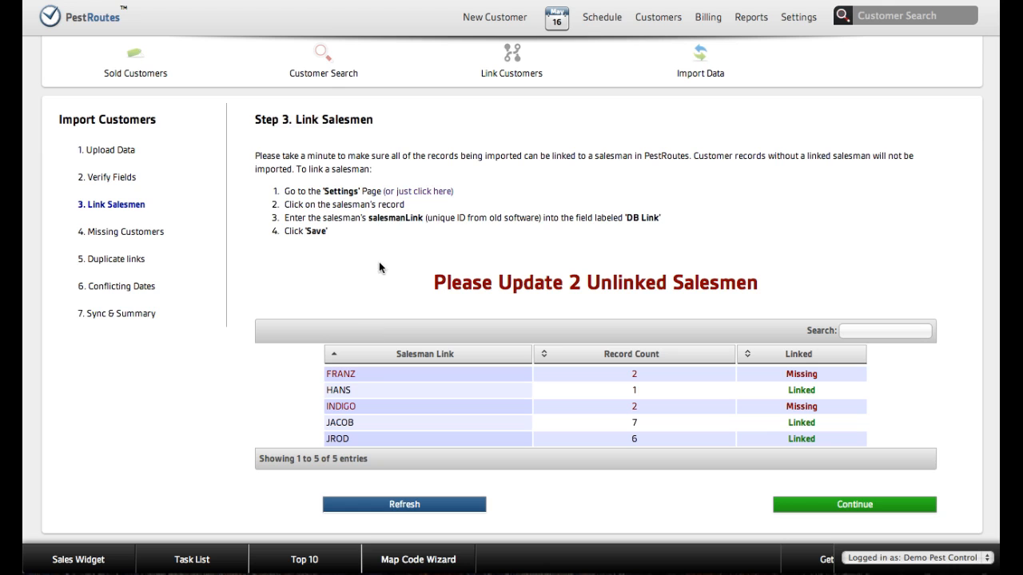
Step: From the Salesmen user group in Settings, set the sixth listed salesman's DB Link to FRANZ and save the user
{"action": "left_click", "coordinate": [415, 197]}
{"action": "left_click_drag", "start_coordinate": [341, 371], "coordinate": [327, 370]}
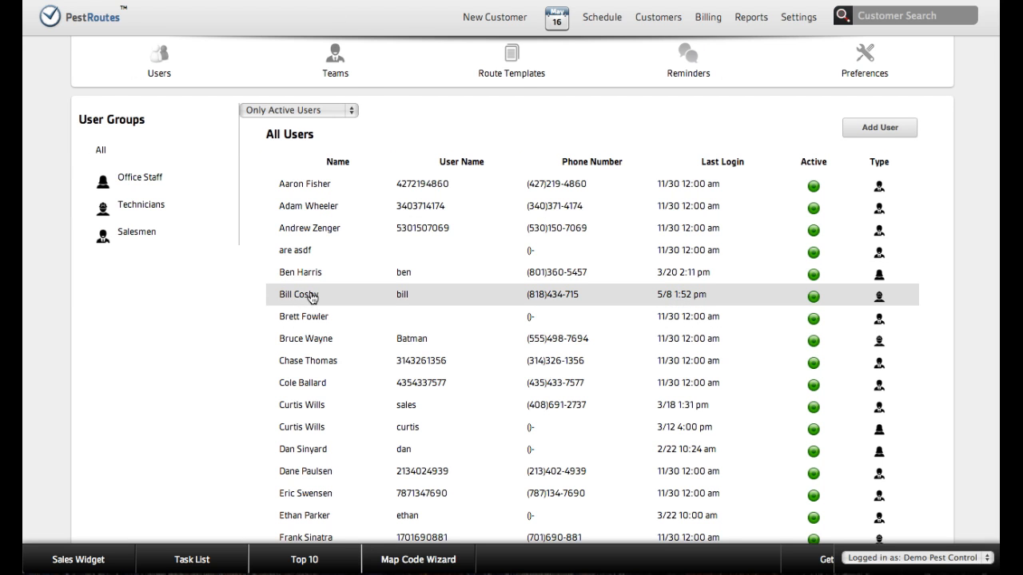
{"action": "left_click", "coordinate": [170, 224]}
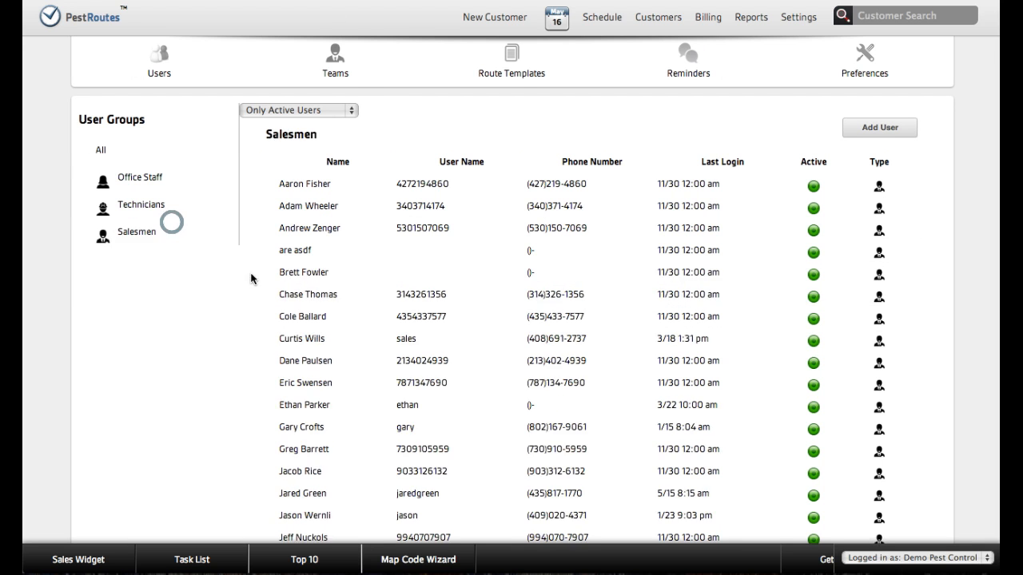
{"action": "left_click", "coordinate": [316, 298]}
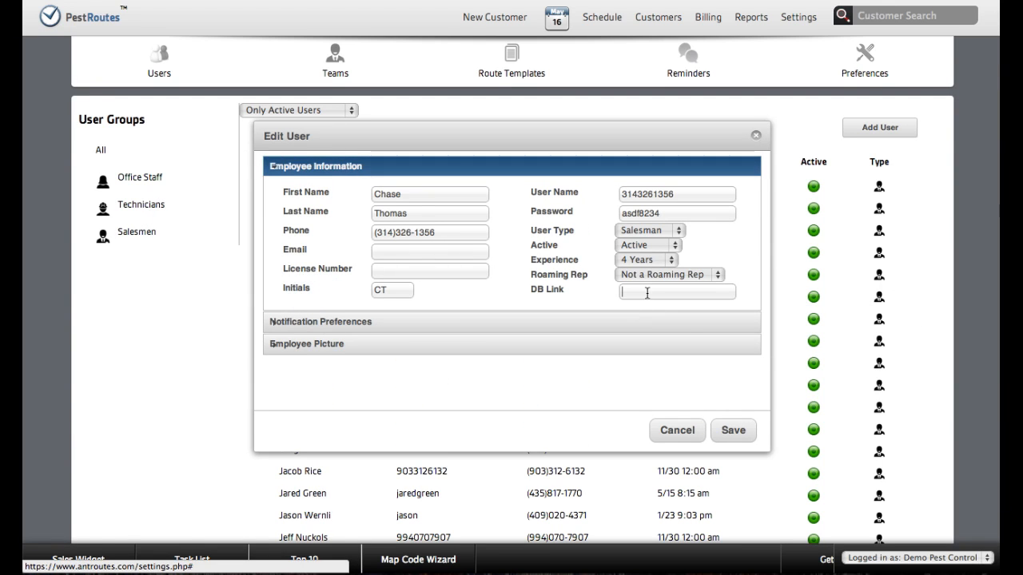
{"action": "left_click", "coordinate": [648, 292]}
{"action": "type", "text": "FRANZ"}
{"action": "left_click", "coordinate": [729, 427]}
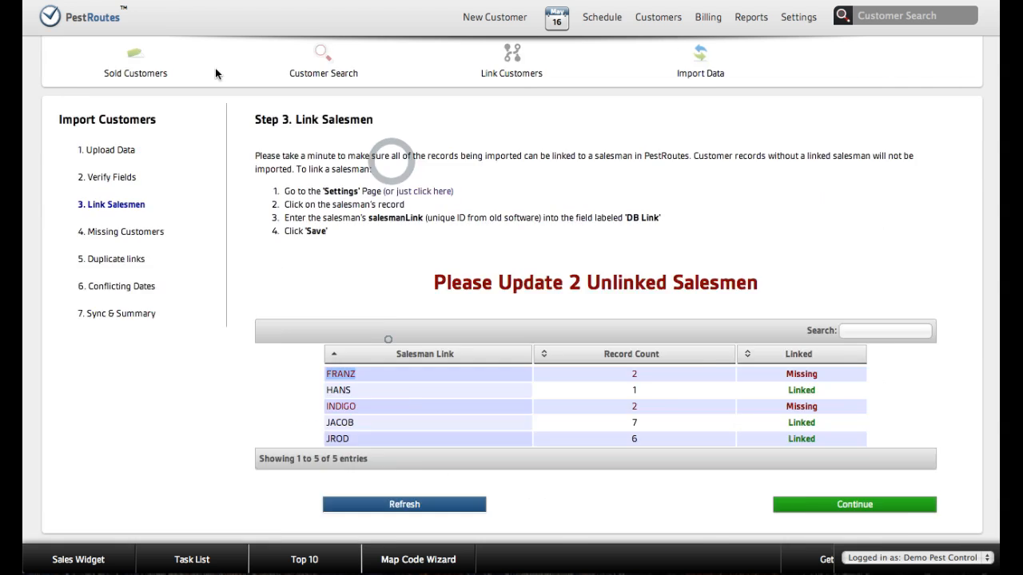
Step: Set the seventeenth listed salesman's DB Link to INDIGO, save the user, and refresh the Link Salesmen list
{"action": "double_click", "coordinate": [333, 402]}
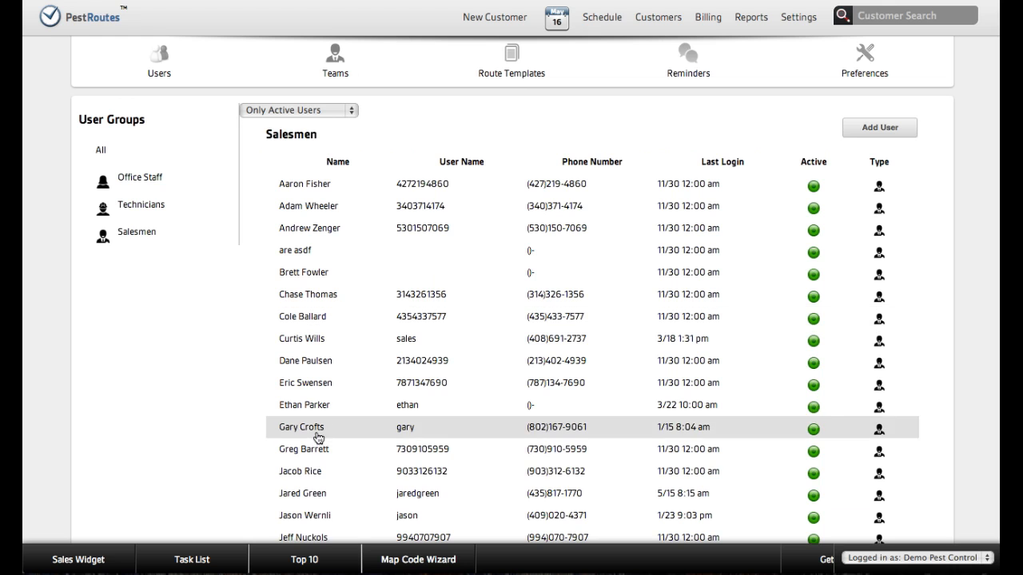
{"action": "left_click", "coordinate": [344, 536]}
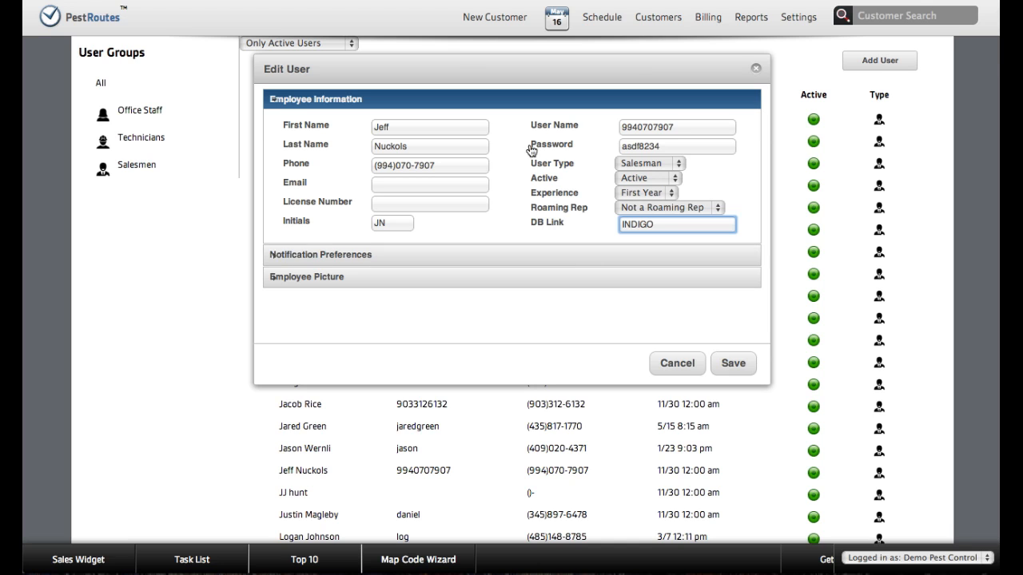
{"action": "left_click_drag", "start_coordinate": [455, 72], "coordinate": [461, 83]}
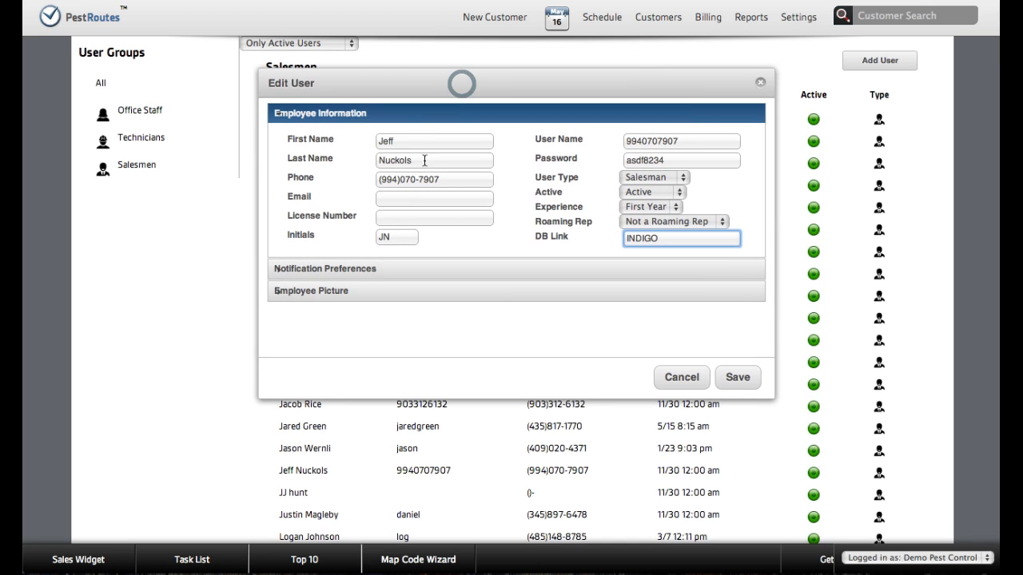
{"action": "double_click", "coordinate": [652, 239]}
{"action": "left_click", "coordinate": [607, 239]}
{"action": "left_click", "coordinate": [656, 238]}
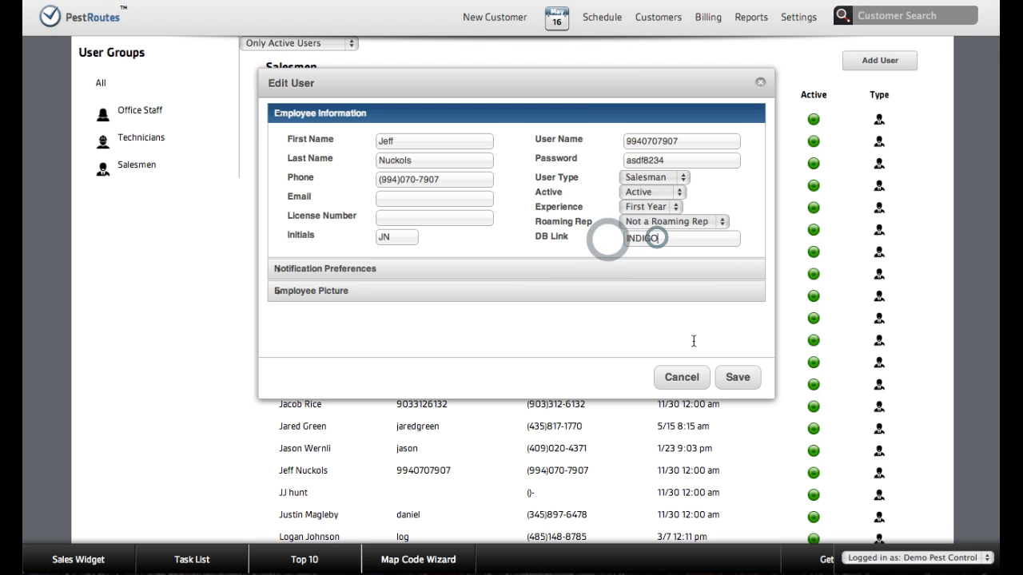
{"action": "left_click", "coordinate": [736, 379]}
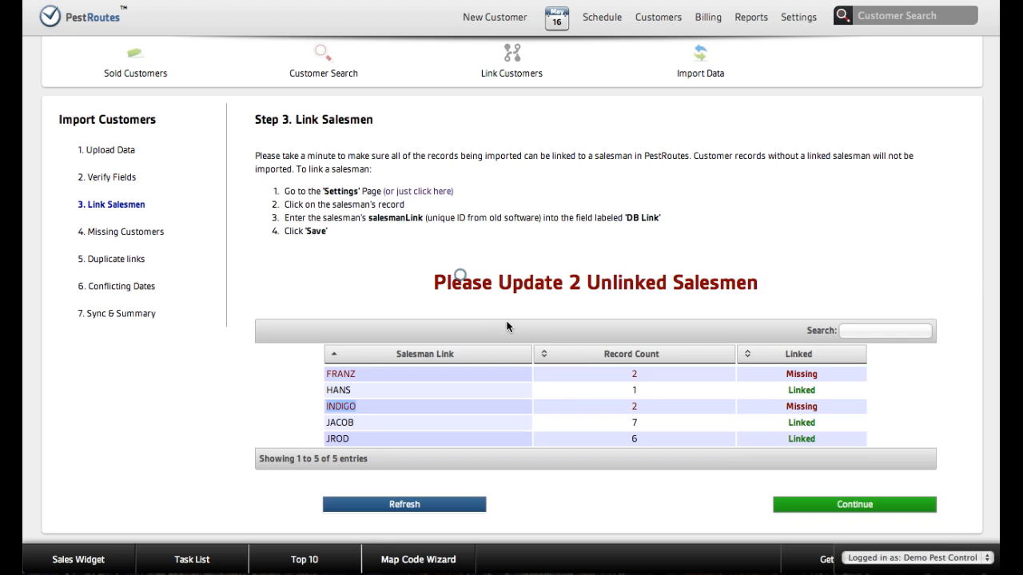
{"action": "left_click", "coordinate": [399, 507]}
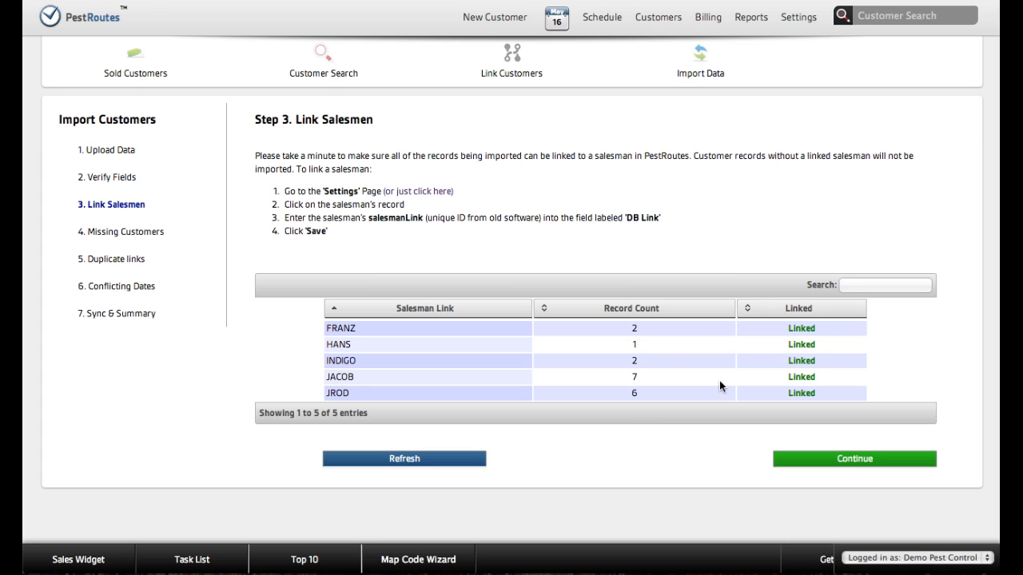
Step: Continue to Missing Customers and review the In Your List but Not Mine and In My List but Not Yours sections
{"action": "left_click", "coordinate": [862, 463]}
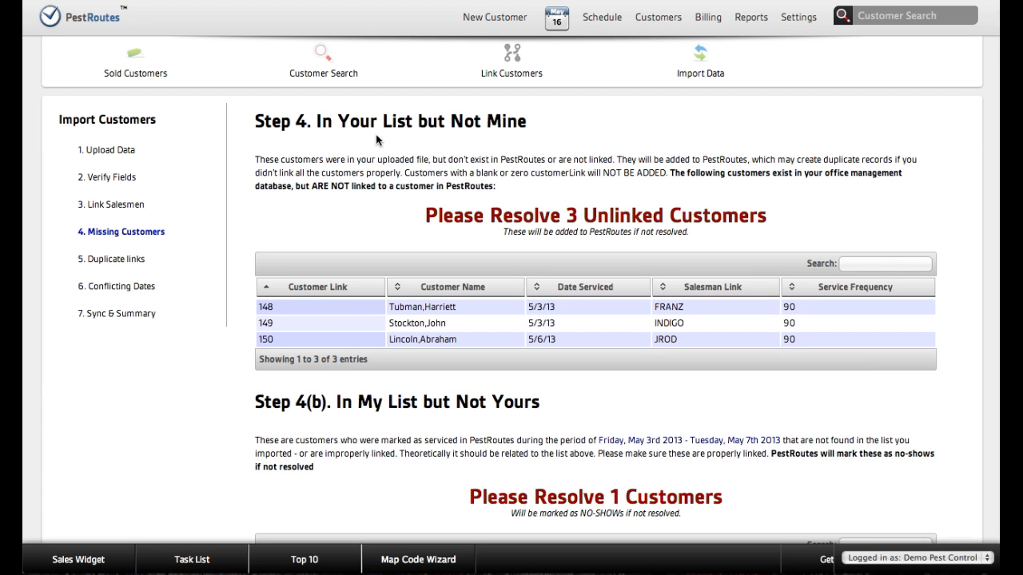
{"action": "left_click_drag", "start_coordinate": [257, 118], "coordinate": [524, 113]}
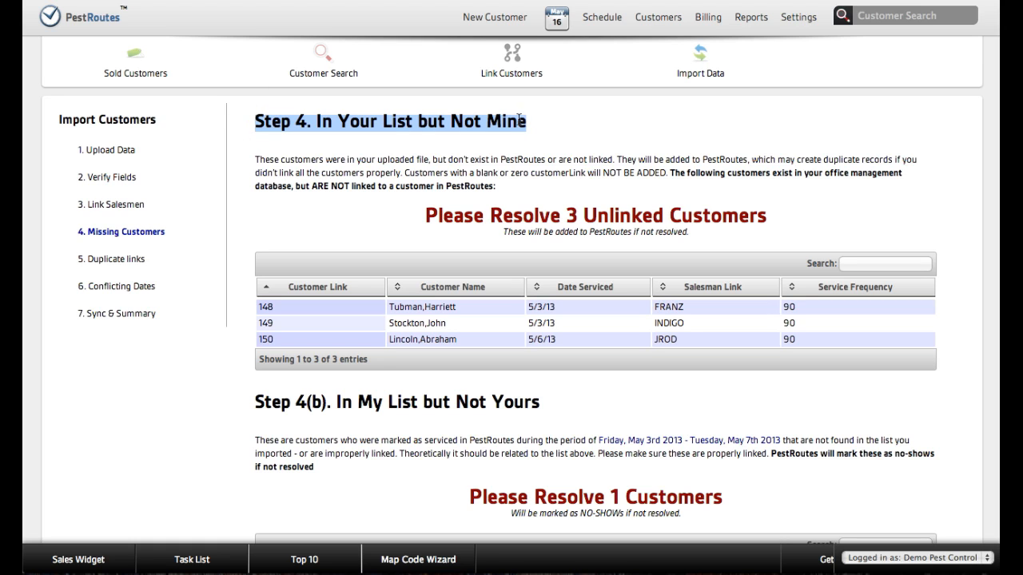
{"action": "left_click", "coordinate": [541, 166]}
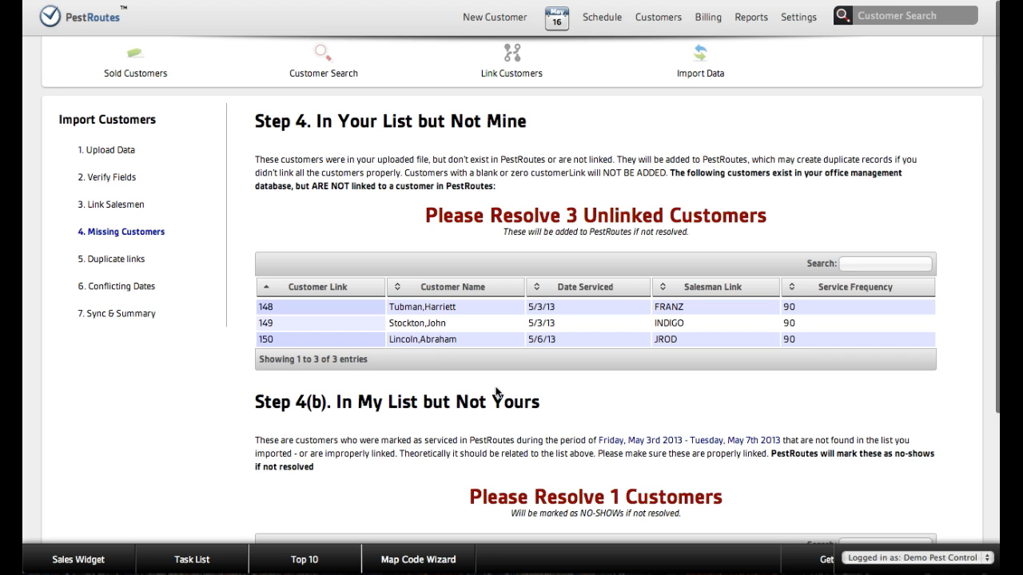
{"action": "scroll", "coordinate": [495, 391], "scroll_direction": "down", "scroll_amount": 3}
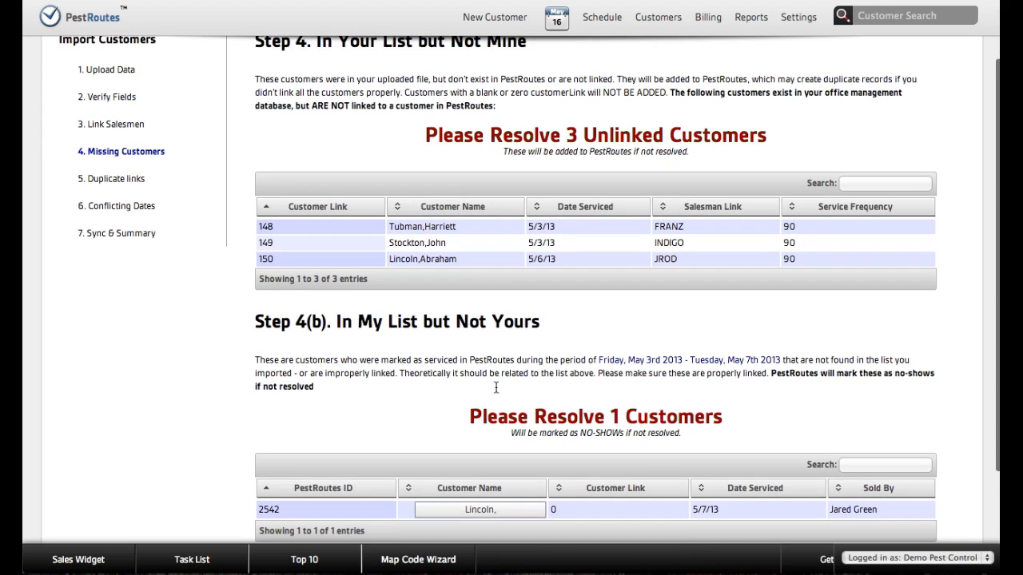
{"action": "scroll", "coordinate": [495, 391], "scroll_direction": "down", "scroll_amount": 1}
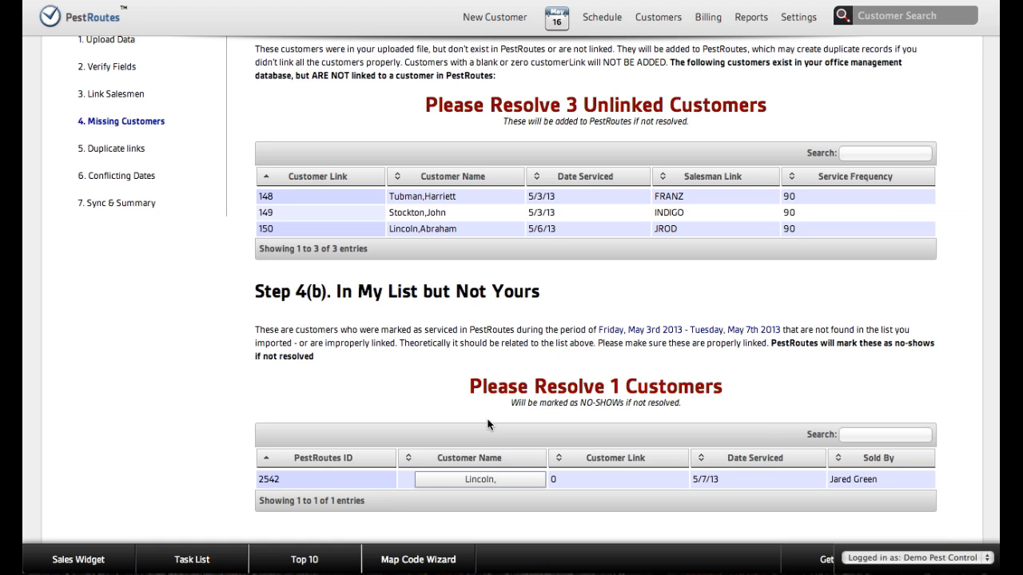
{"action": "scroll", "coordinate": [470, 368], "scroll_direction": "down", "scroll_amount": 4}
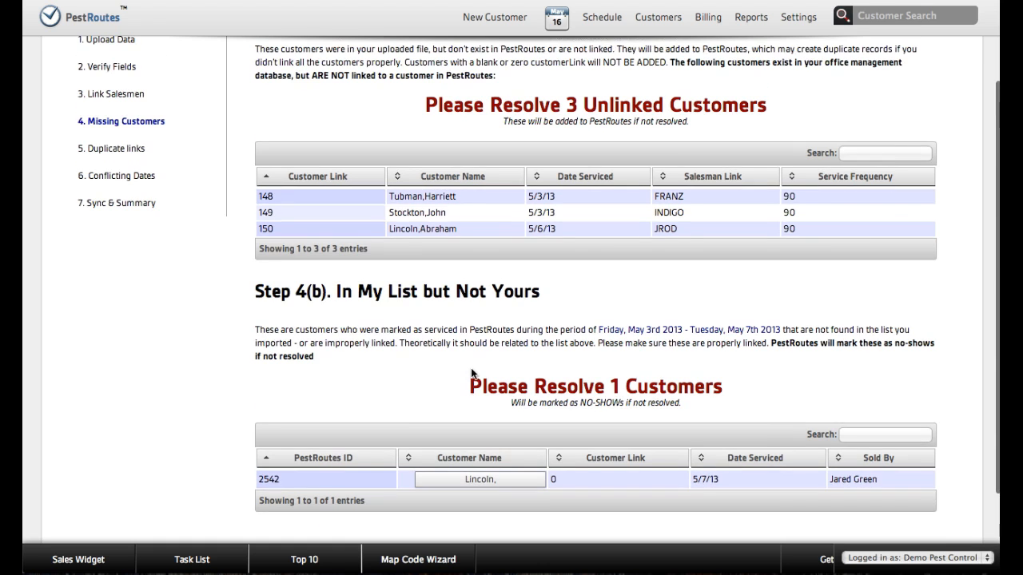
{"action": "left_click_drag", "start_coordinate": [249, 194], "coordinate": [543, 195]}
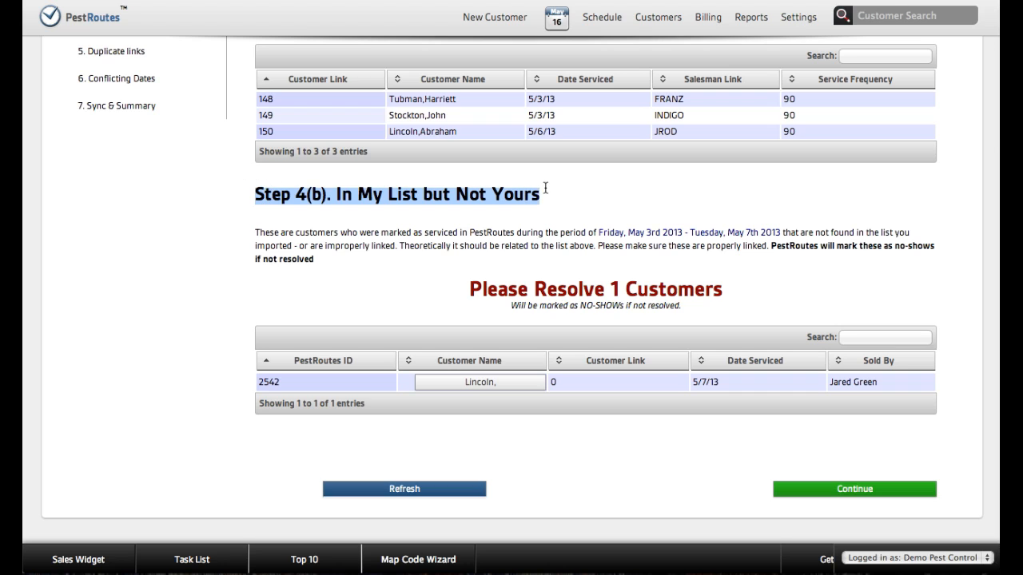
{"action": "left_click", "coordinate": [356, 199]}
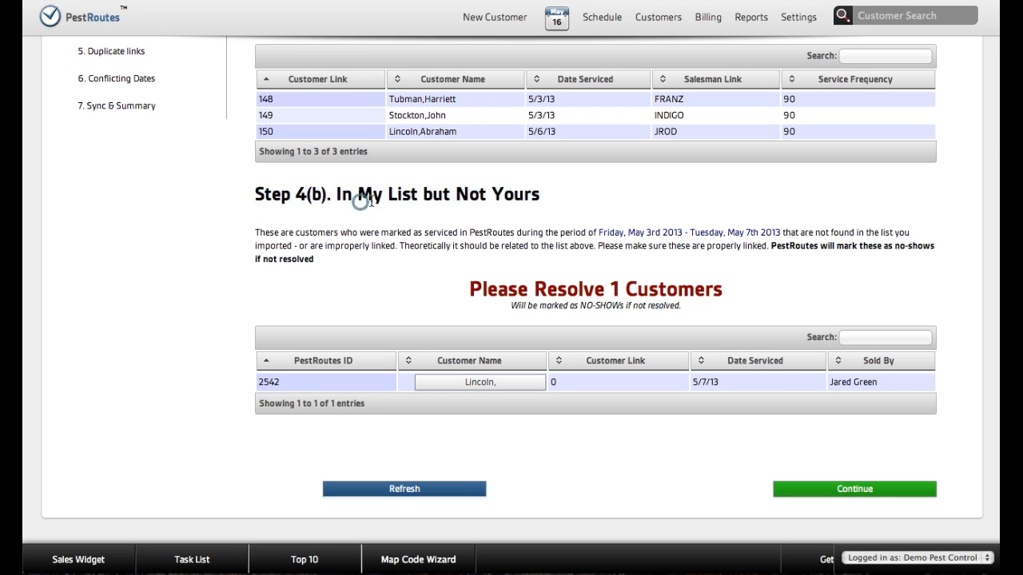
{"action": "left_click_drag", "start_coordinate": [257, 194], "coordinate": [542, 200]}
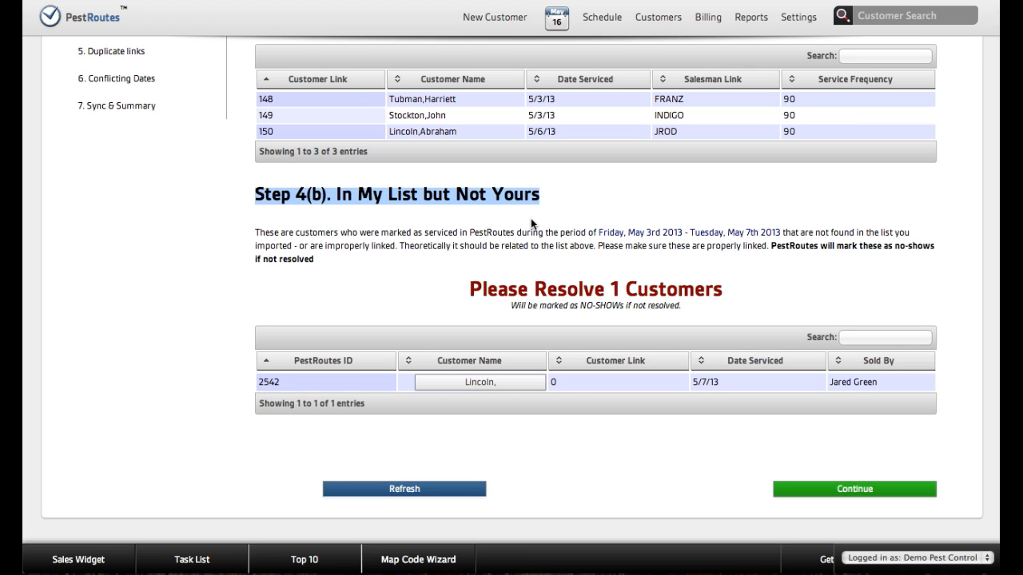
{"action": "left_click", "coordinate": [521, 220]}
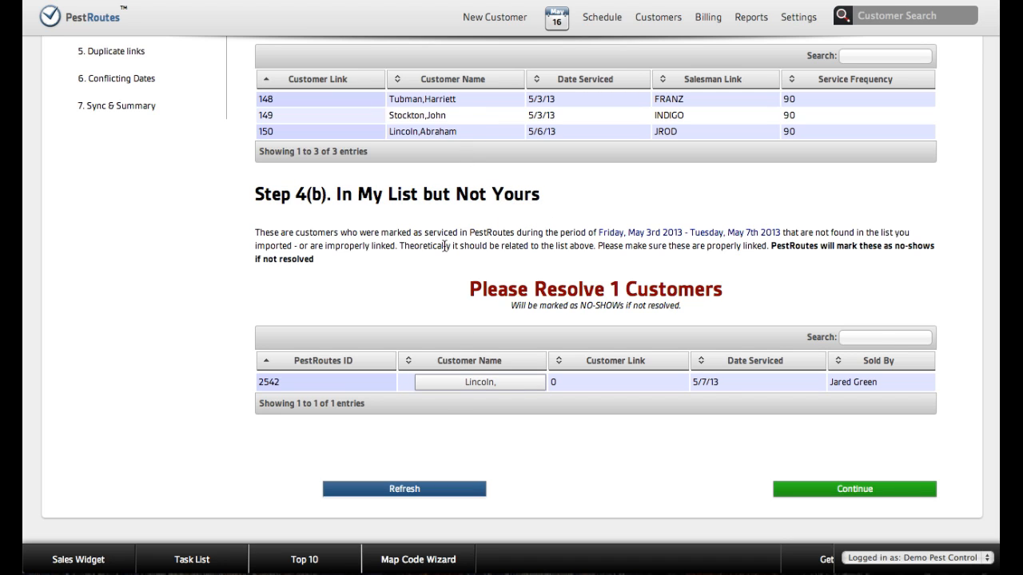
Step: Set the Step 4(b) customer's DB Link to the Customer Link of the third Step 4 record, save, and refresh Missing Customers
{"action": "left_click_drag", "start_coordinate": [460, 137], "coordinate": [387, 134]}
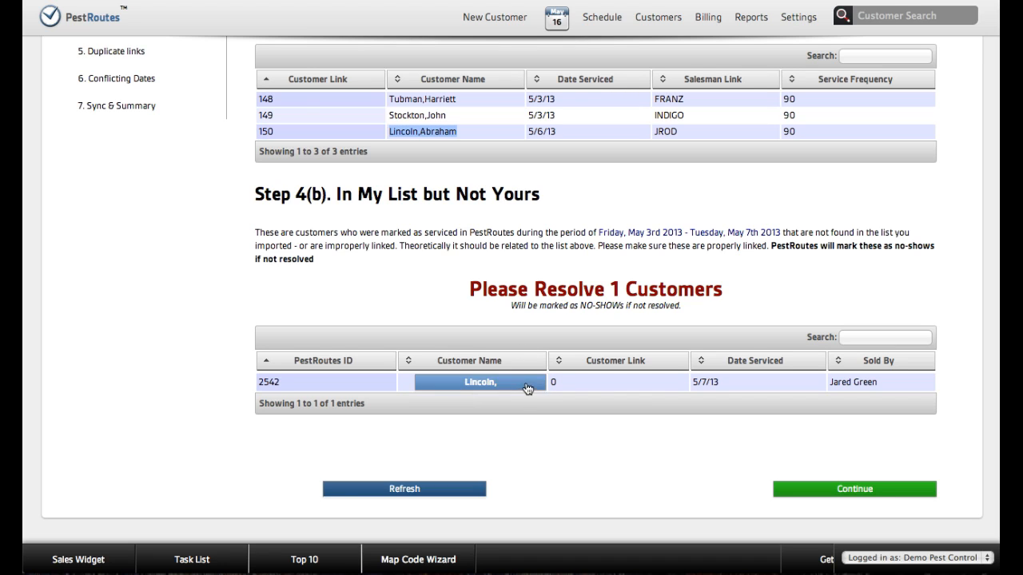
{"action": "double_click", "coordinate": [265, 131]}
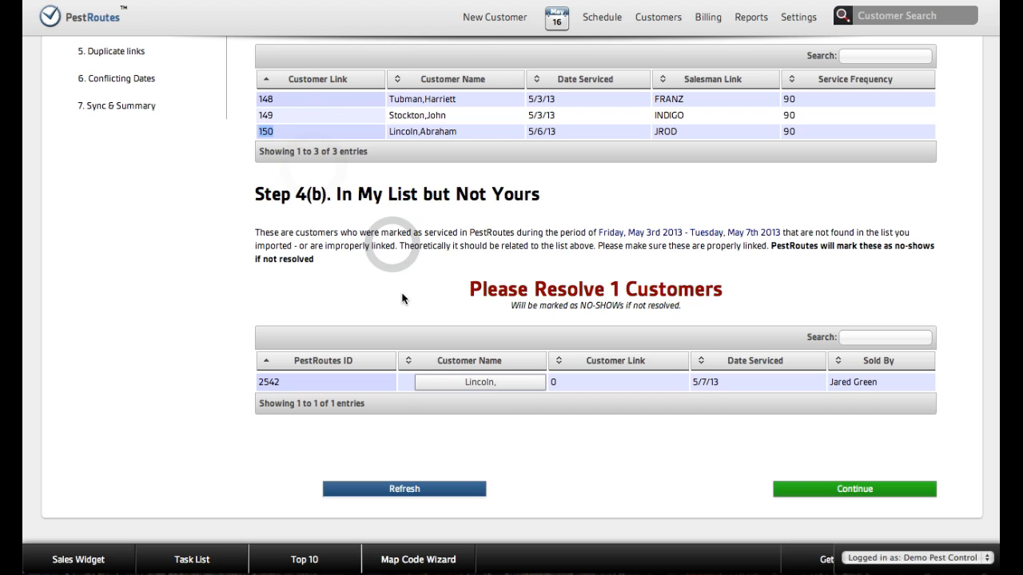
{"action": "left_click", "coordinate": [504, 387]}
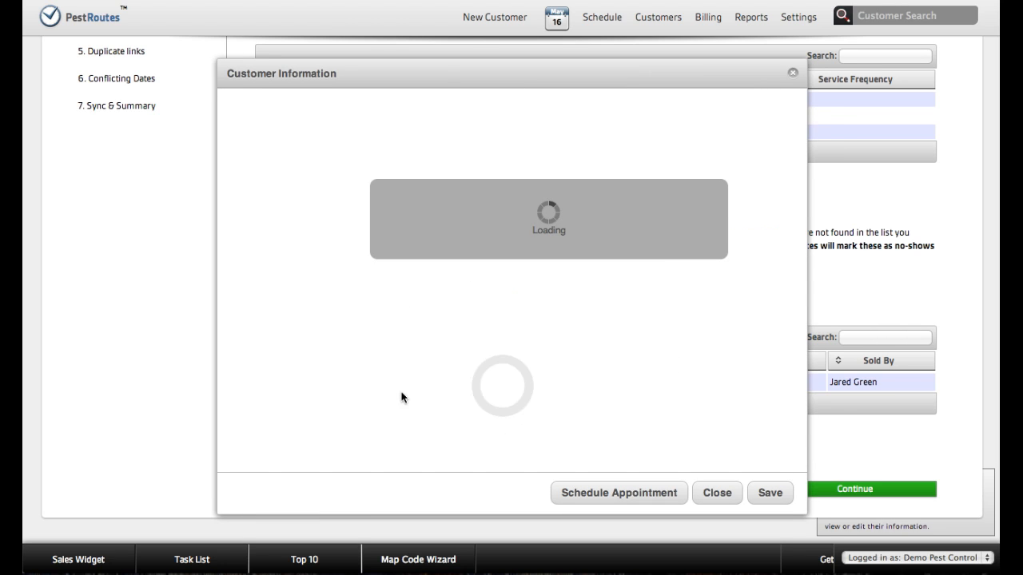
{"action": "left_click", "coordinate": [414, 428]}
{"action": "key", "text": "BackSpace"}
{"action": "type", "text": "150"}
{"action": "left_click", "coordinate": [751, 481]}
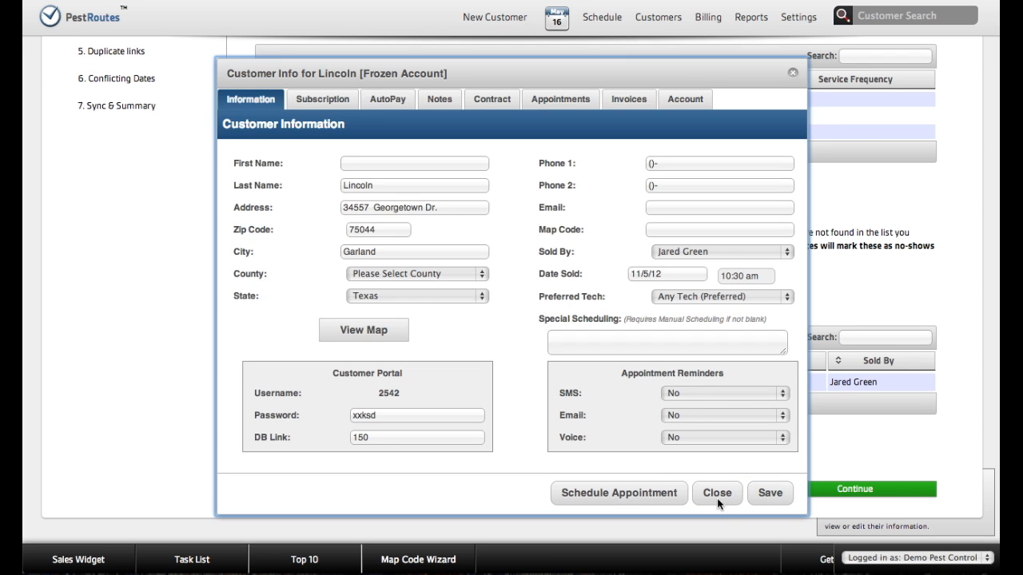
{"action": "left_click", "coordinate": [719, 497]}
{"action": "left_click", "coordinate": [438, 487]}
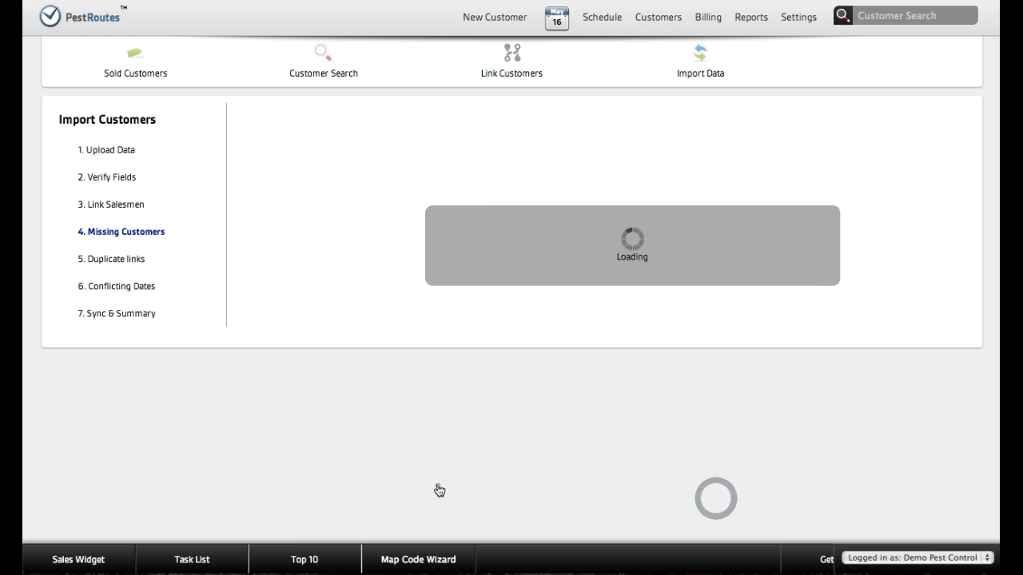
Step: Review how unresolved customers in Steps 4 and 4(b) are handled, and continue to Duplicate links
{"action": "scroll", "coordinate": [459, 448], "scroll_direction": "down", "scroll_amount": 2}
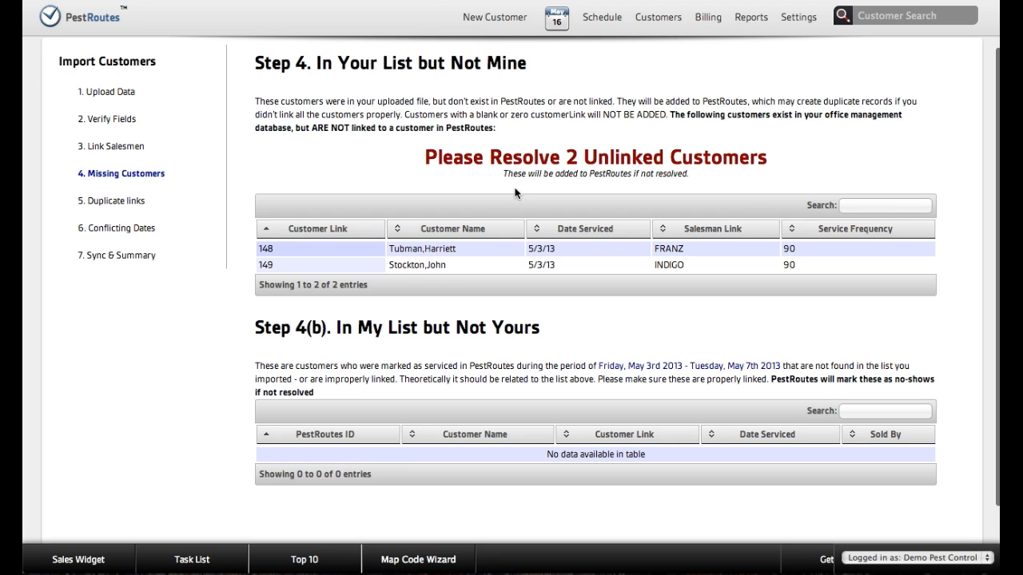
{"action": "left_click_drag", "start_coordinate": [504, 172], "coordinate": [689, 174]}
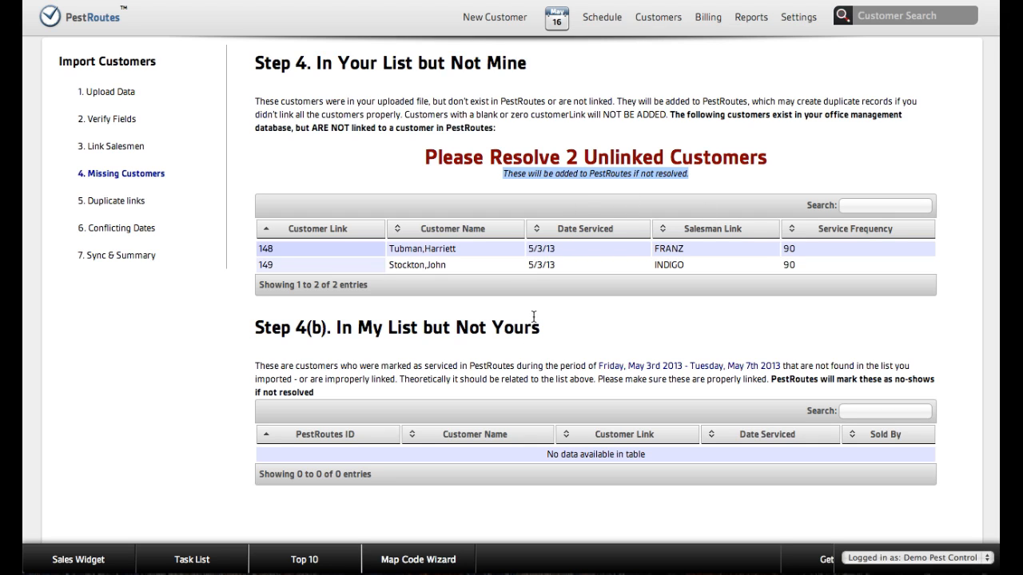
{"action": "left_click_drag", "start_coordinate": [260, 336], "coordinate": [534, 338]}
{"action": "left_click_drag", "start_coordinate": [772, 380], "coordinate": [325, 395]}
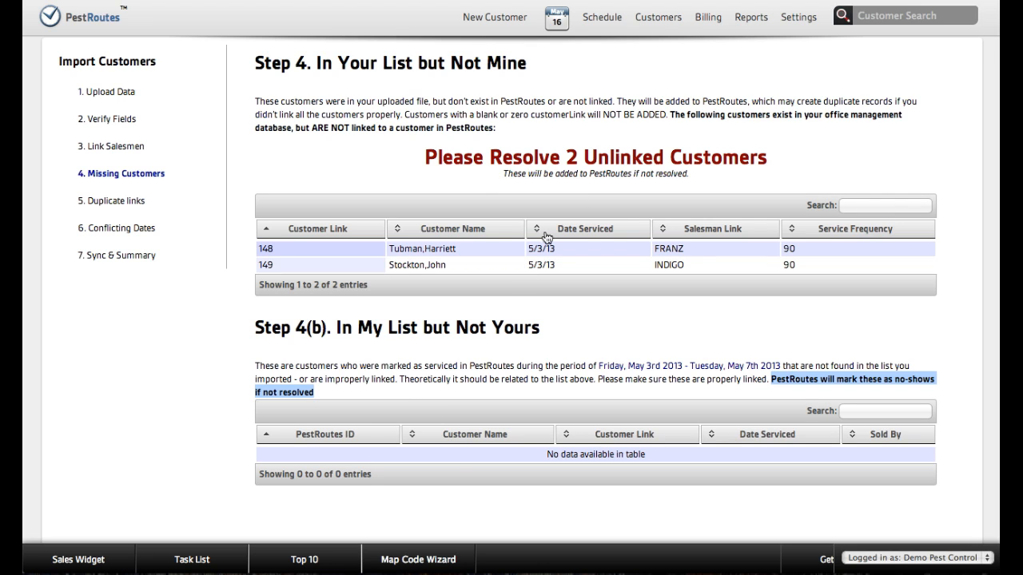
{"action": "scroll", "coordinate": [559, 484], "scroll_direction": "down", "scroll_amount": 1}
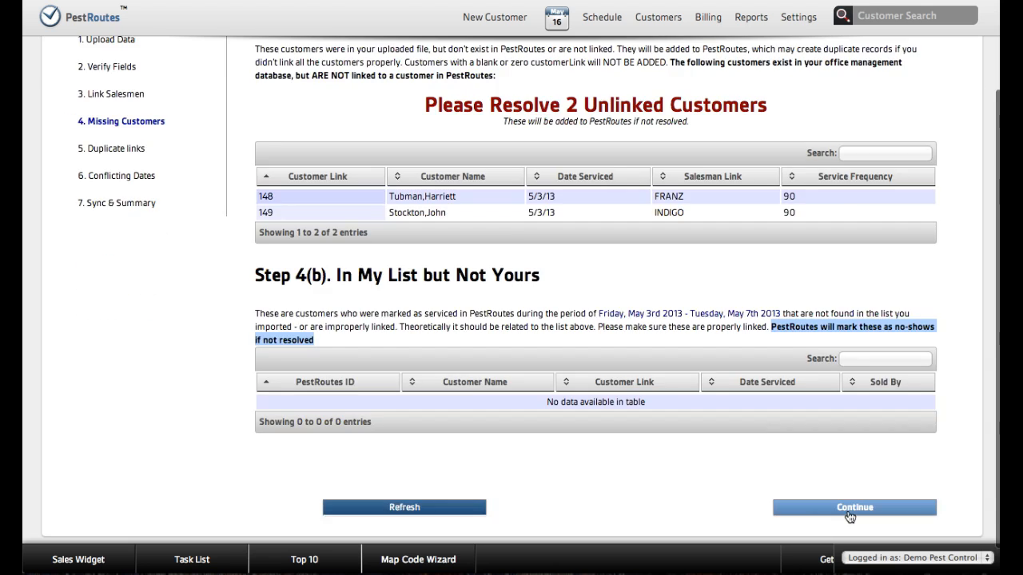
{"action": "left_click", "coordinate": [850, 517]}
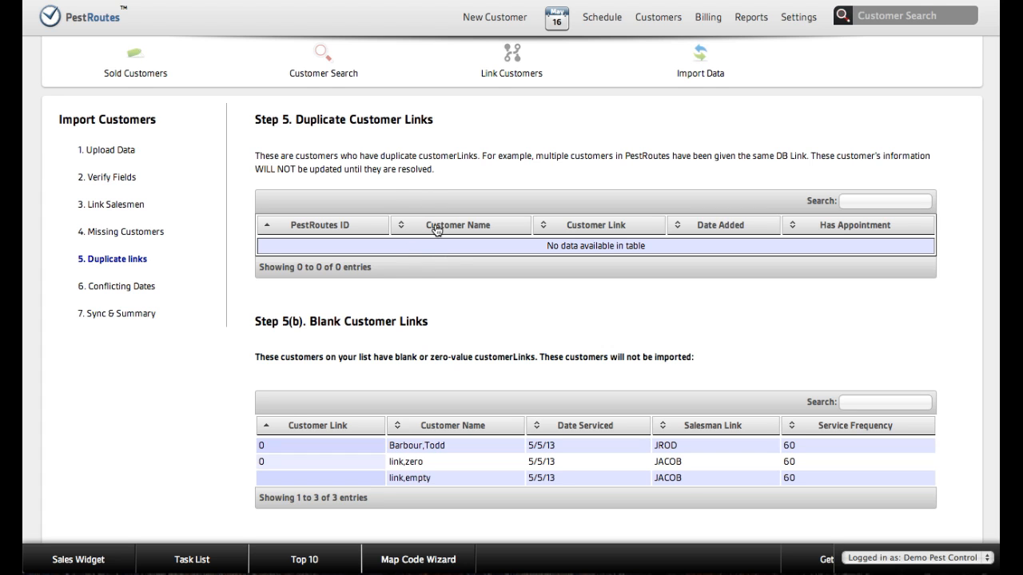
Step: Review the customers listed under Step 5(b), Blank Customer Links
{"action": "scroll", "coordinate": [412, 270], "scroll_direction": "down", "scroll_amount": 3}
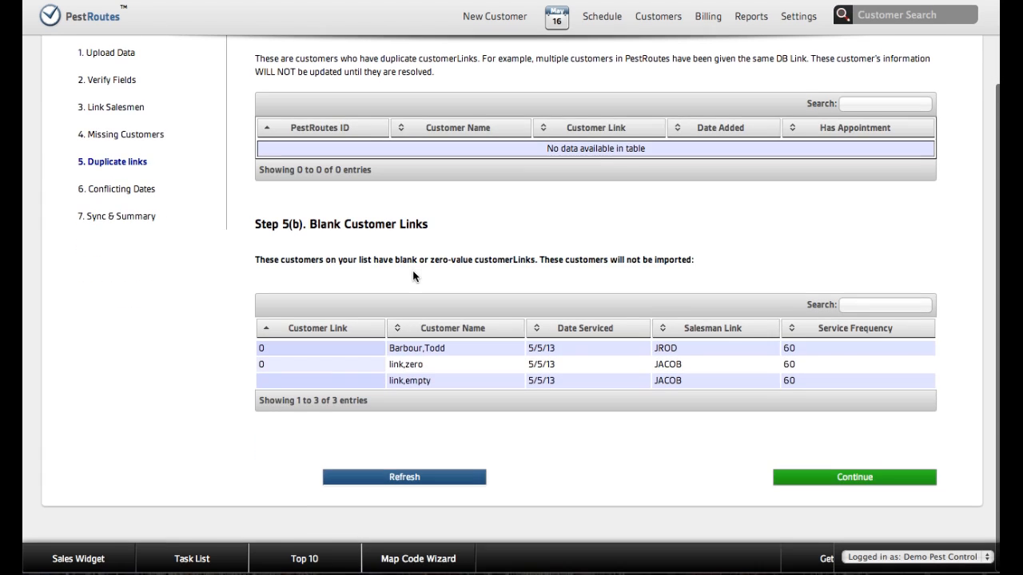
{"action": "left_click_drag", "start_coordinate": [306, 226], "coordinate": [428, 226]}
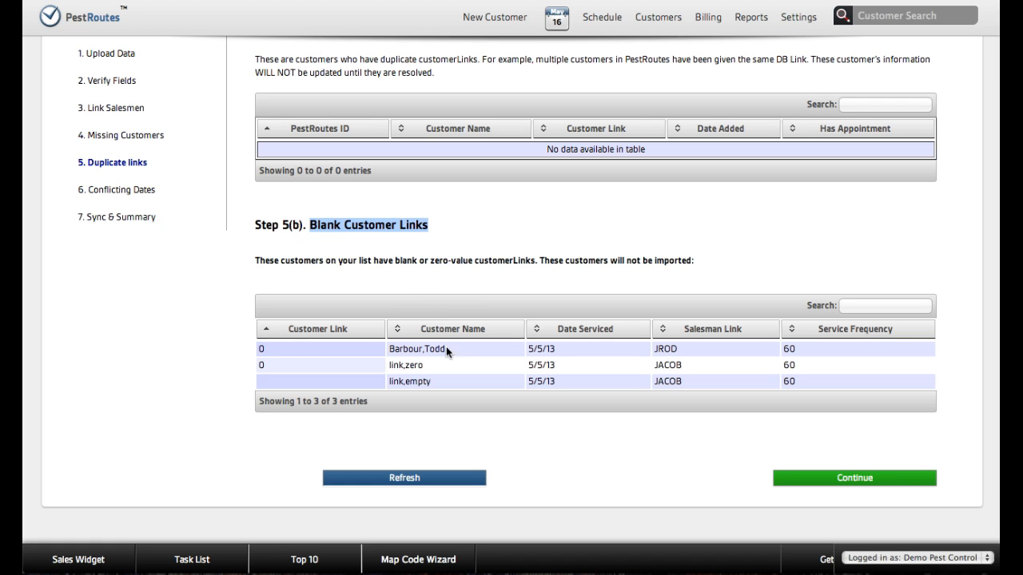
{"action": "left_click_drag", "start_coordinate": [407, 352], "coordinate": [458, 385]}
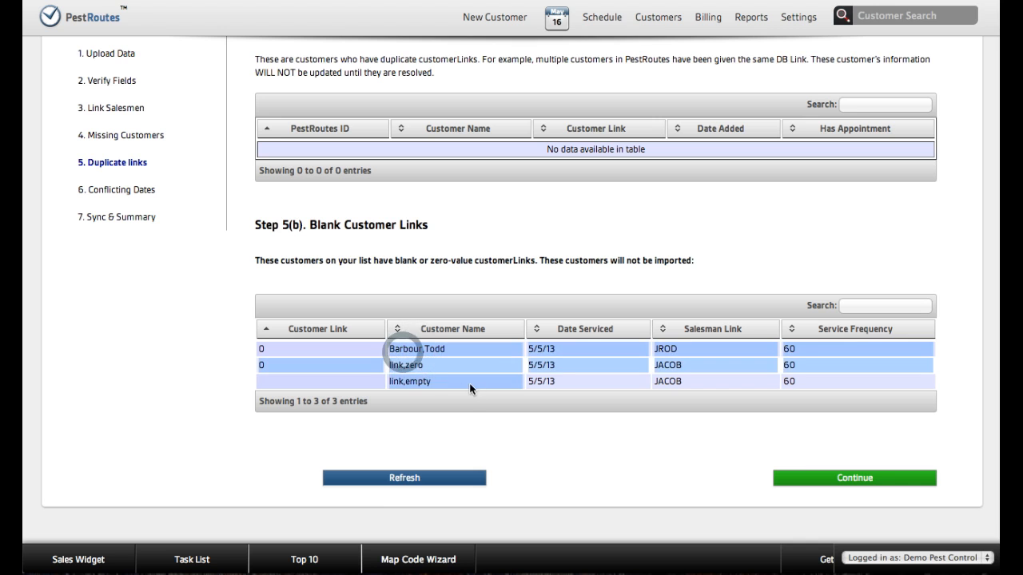
{"action": "left_click", "coordinate": [474, 366]}
Step: Switch to Excel, check the customer link cells A3, A13 and A14 in sampleImport.csv, and return to PestRoutes
{"action": "key", "text": "super+Tab"}
{"action": "left_click", "coordinate": [240, 239]}
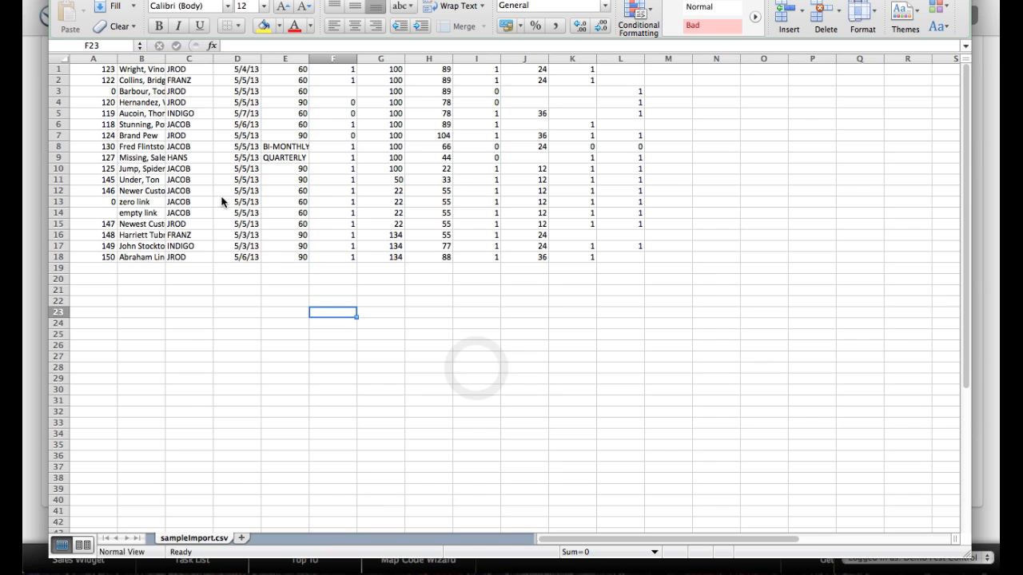
{"action": "left_click", "coordinate": [103, 91]}
{"action": "left_click", "coordinate": [109, 195]}
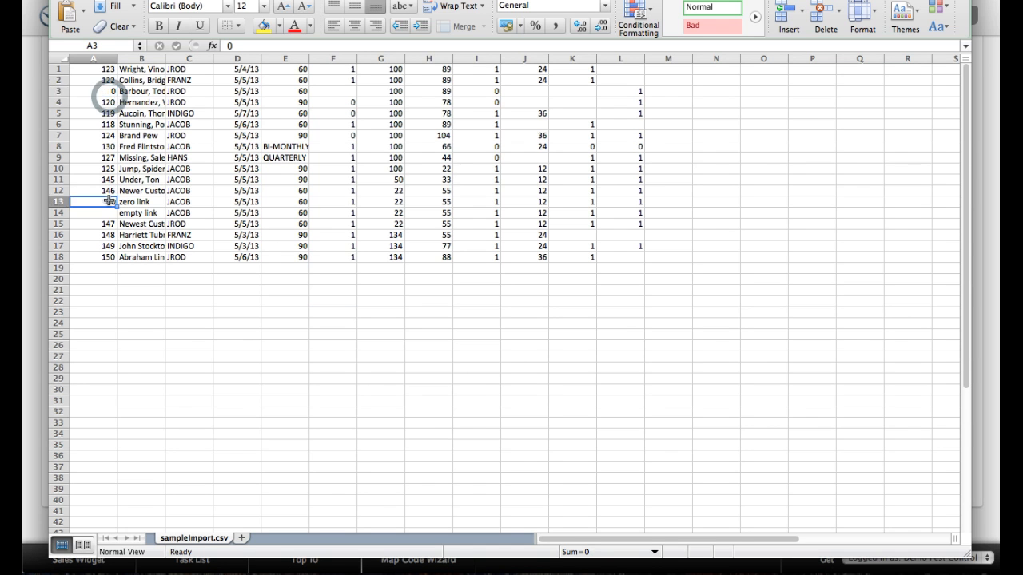
{"action": "left_click", "coordinate": [104, 212]}
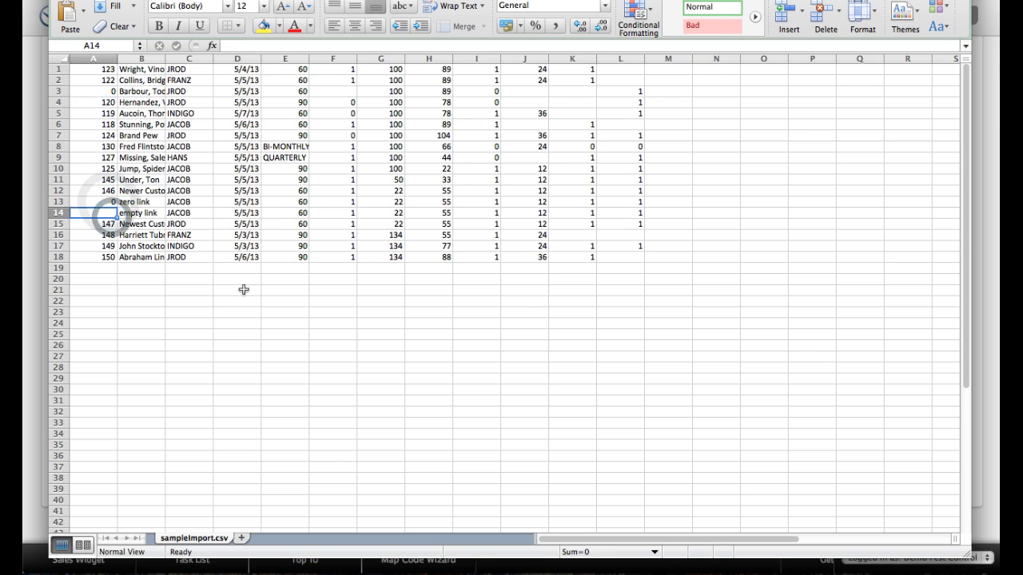
{"action": "key", "text": "super+Tab"}
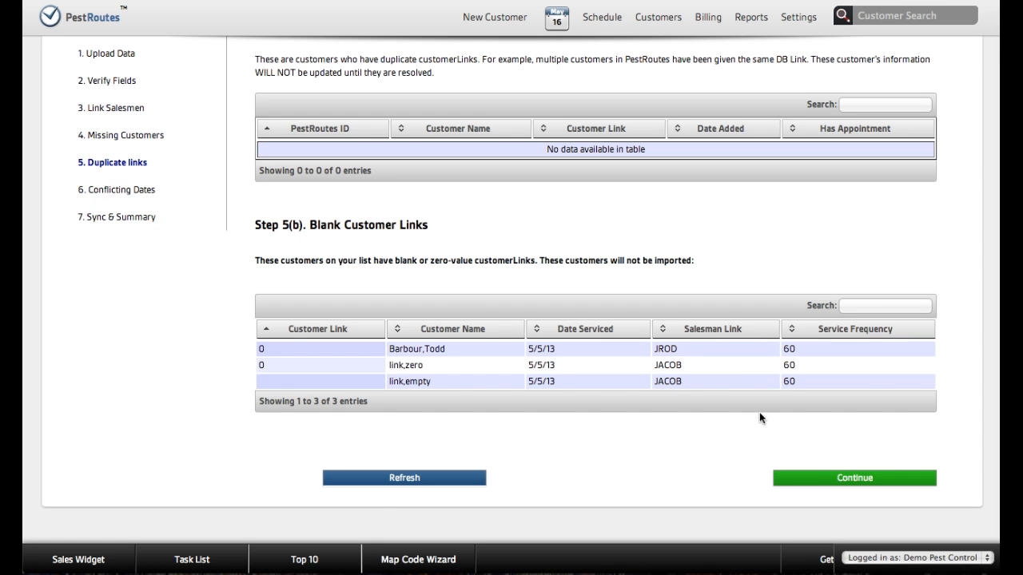
Step: Continue to Conflicting Dates, compare the first two customers' PestRoutes and imported service dates, and read the appointment date change note
{"action": "left_click", "coordinate": [829, 479]}
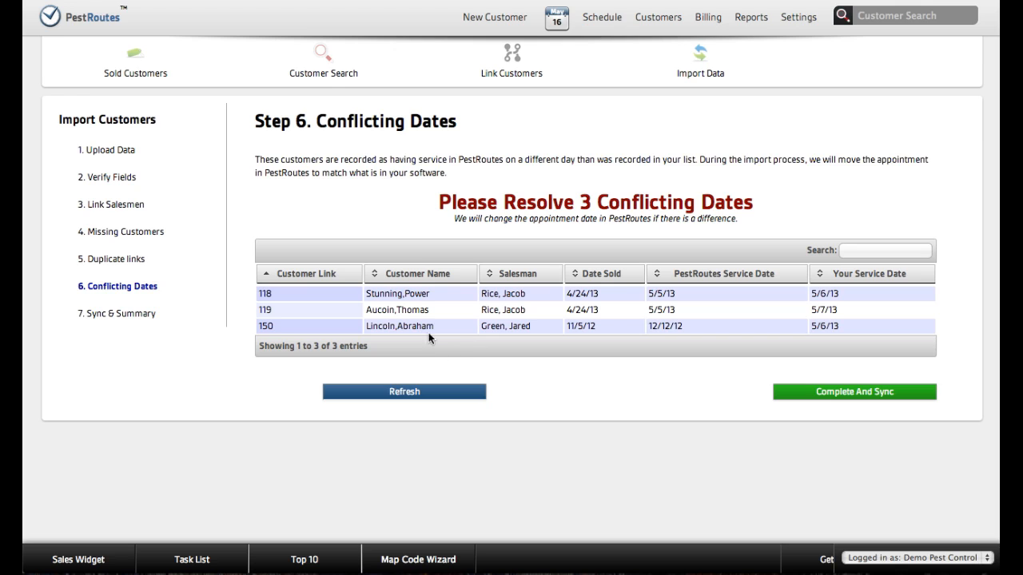
{"action": "left_click_drag", "start_coordinate": [678, 293], "coordinate": [647, 294]}
{"action": "left_click", "coordinate": [840, 294]}
{"action": "left_click_drag", "start_coordinate": [840, 294], "coordinate": [811, 294]}
{"action": "left_click_drag", "start_coordinate": [673, 309], "coordinate": [647, 309]}
{"action": "left_click_drag", "start_coordinate": [838, 309], "coordinate": [811, 310]}
{"action": "left_click_drag", "start_coordinate": [737, 221], "coordinate": [456, 219]}
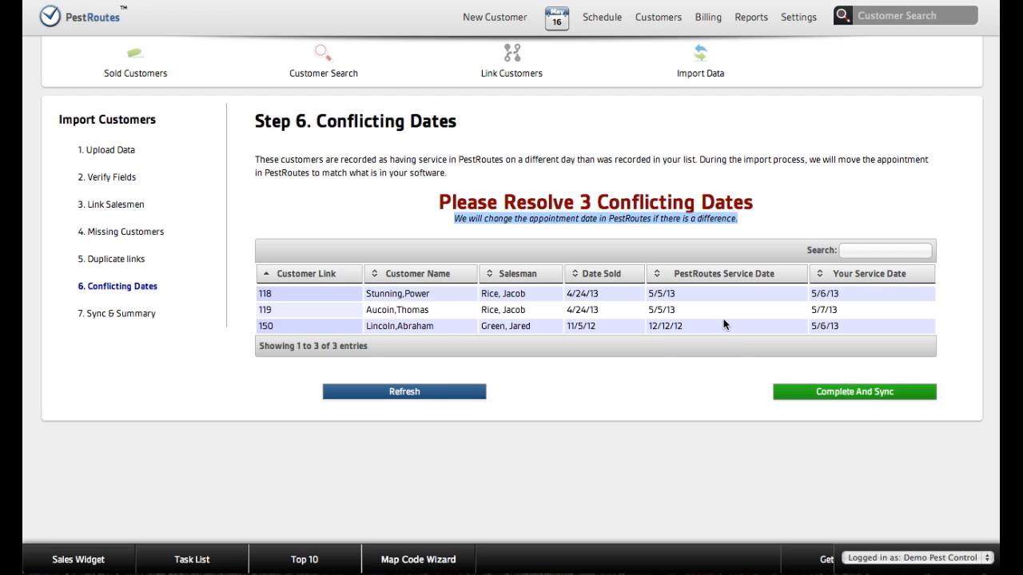
Step: Complete the import and sync the customer data, accepting that the updates are permanent
{"action": "left_click", "coordinate": [652, 364]}
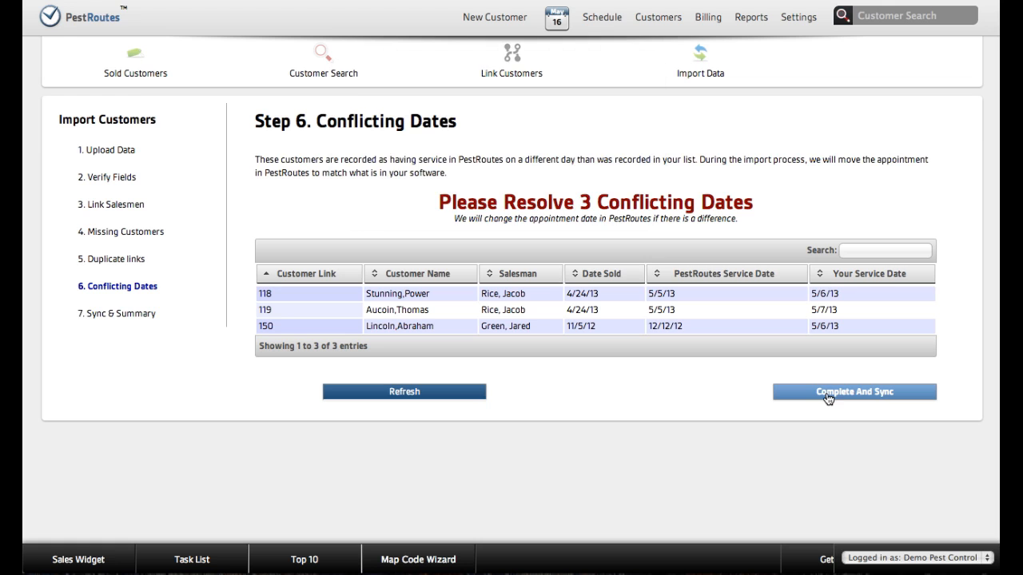
{"action": "left_click", "coordinate": [828, 398]}
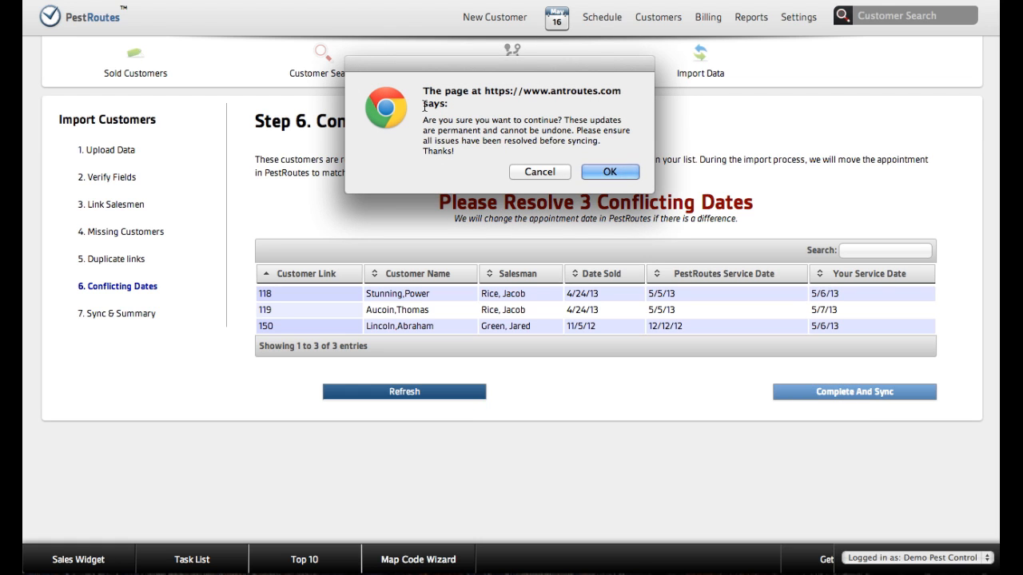
{"action": "left_click", "coordinate": [610, 172]}
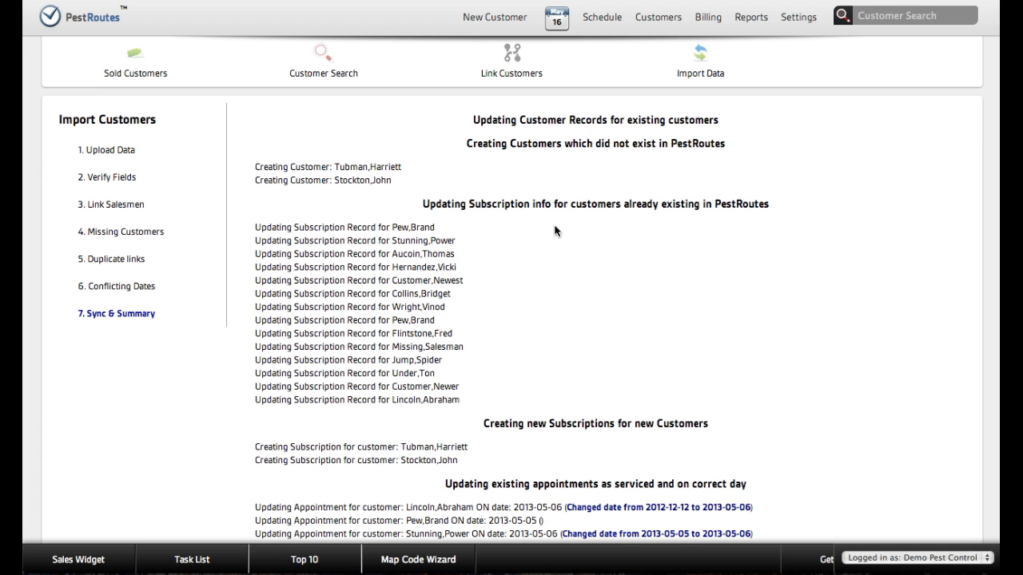
Step: Review the sync summary's sections on updated records for existing customers and customers newly created in PestRoutes
{"action": "left_click_drag", "start_coordinate": [474, 119], "coordinate": [722, 120]}
{"action": "left_click", "coordinate": [656, 143]}
{"action": "left_click", "coordinate": [656, 143]}
{"action": "scroll", "coordinate": [579, 311], "scroll_direction": "down", "scroll_amount": 3}
{"action": "scroll", "coordinate": [575, 315], "scroll_direction": "up", "scroll_amount": 3}
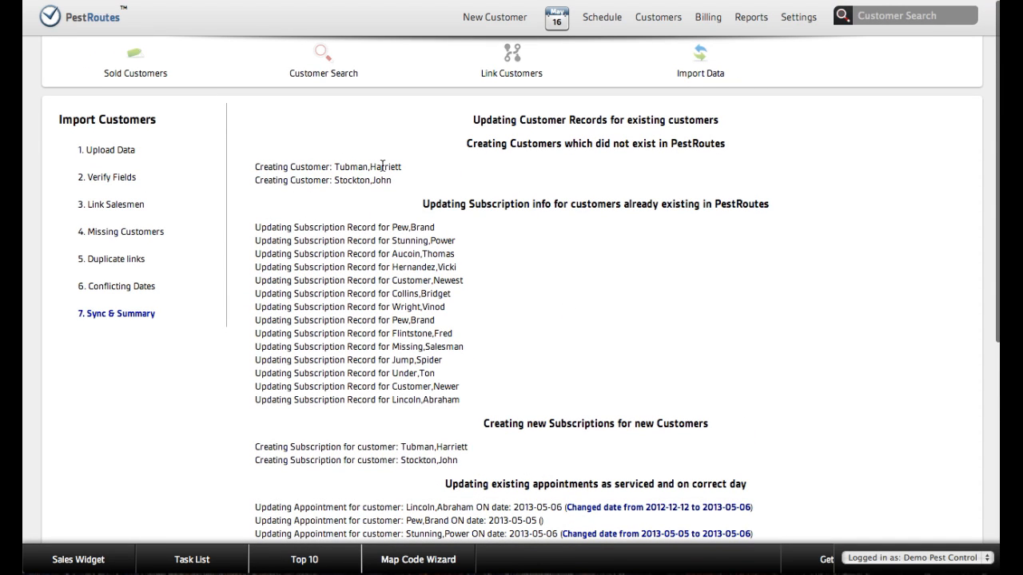
{"action": "left_click_drag", "start_coordinate": [393, 181], "coordinate": [252, 165]}
{"action": "left_click", "coordinate": [452, 228]}
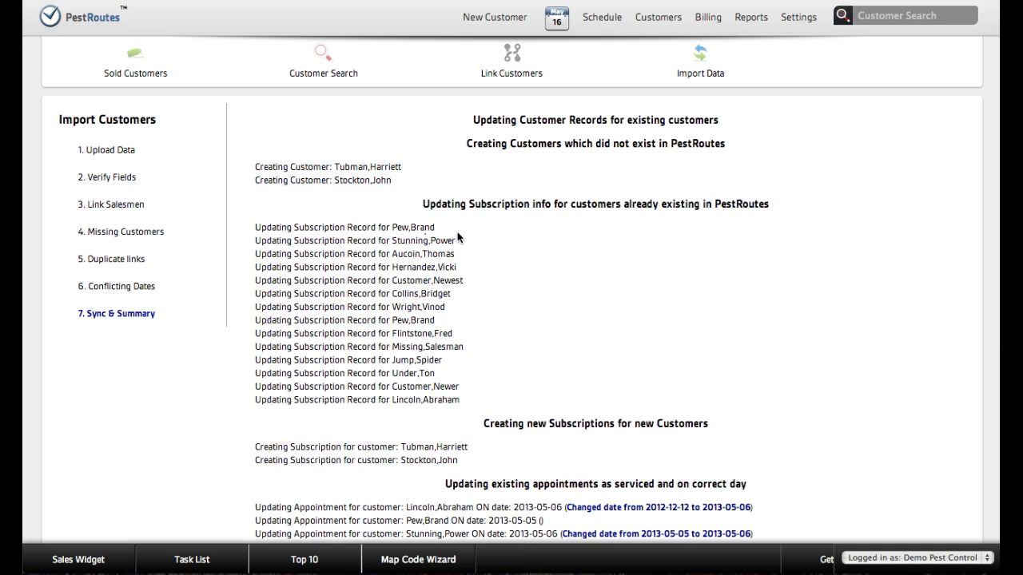
Step: Examine the subscription updates for existing customers and the new subscriptions created for new customers
{"action": "left_click_drag", "start_coordinate": [253, 230], "coordinate": [450, 406]}
{"action": "scroll", "coordinate": [450, 407], "scroll_direction": "down", "scroll_amount": 2}
{"action": "scroll", "coordinate": [450, 407], "scroll_direction": "down", "scroll_amount": 2}
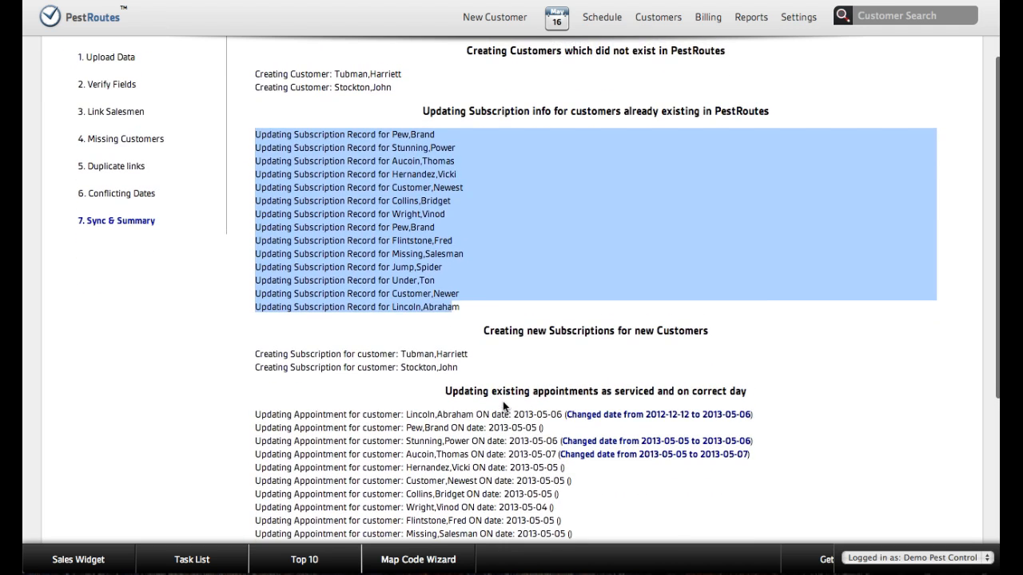
{"action": "left_click_drag", "start_coordinate": [465, 361], "coordinate": [257, 356]}
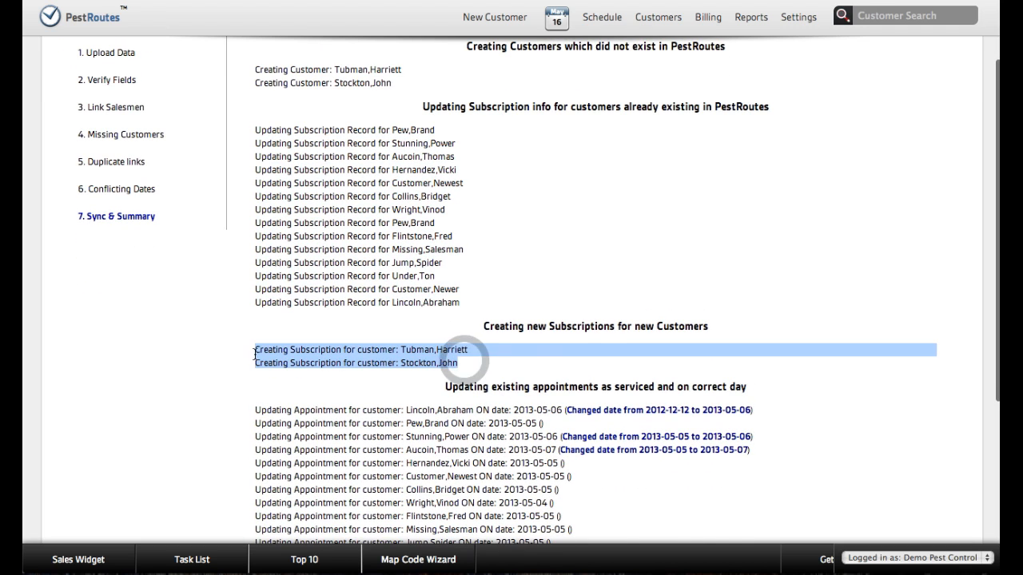
{"action": "scroll", "coordinate": [452, 366], "scroll_direction": "down", "scroll_amount": 2}
{"action": "scroll", "coordinate": [452, 365], "scroll_direction": "down", "scroll_amount": 2}
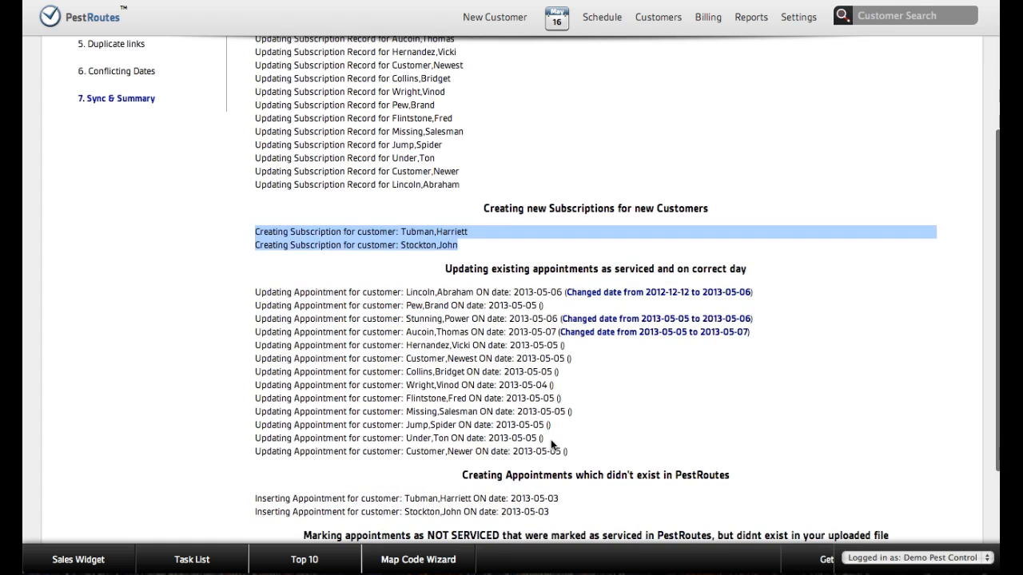
Step: Check the existing appointments updated as serviced, including the entries with changed dates
{"action": "left_click_drag", "start_coordinate": [573, 450], "coordinate": [245, 292]}
{"action": "left_click", "coordinate": [655, 320]}
{"action": "left_click_drag", "start_coordinate": [563, 318], "coordinate": [764, 318]}
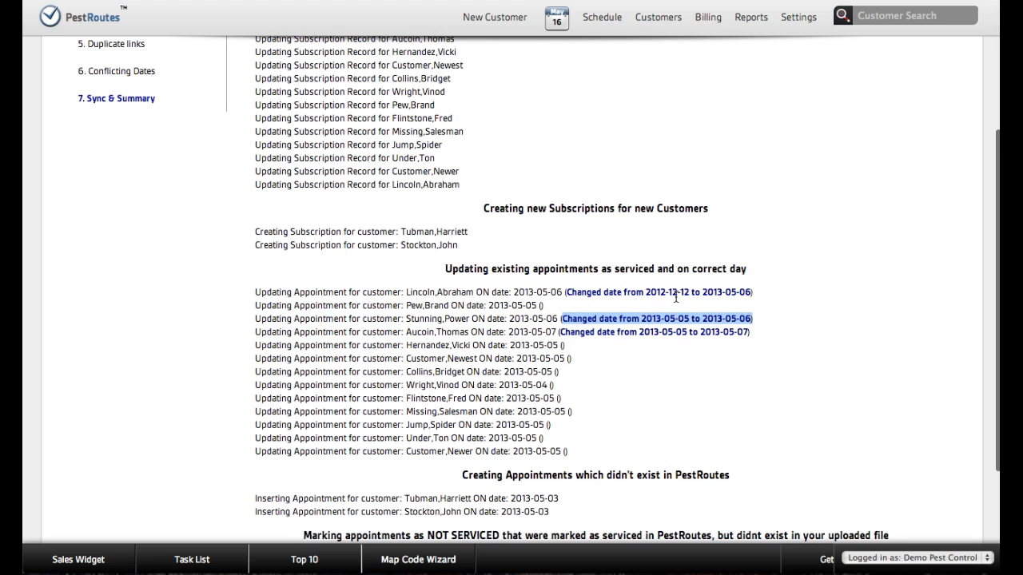
{"action": "scroll", "coordinate": [668, 355], "scroll_direction": "down", "scroll_amount": 2}
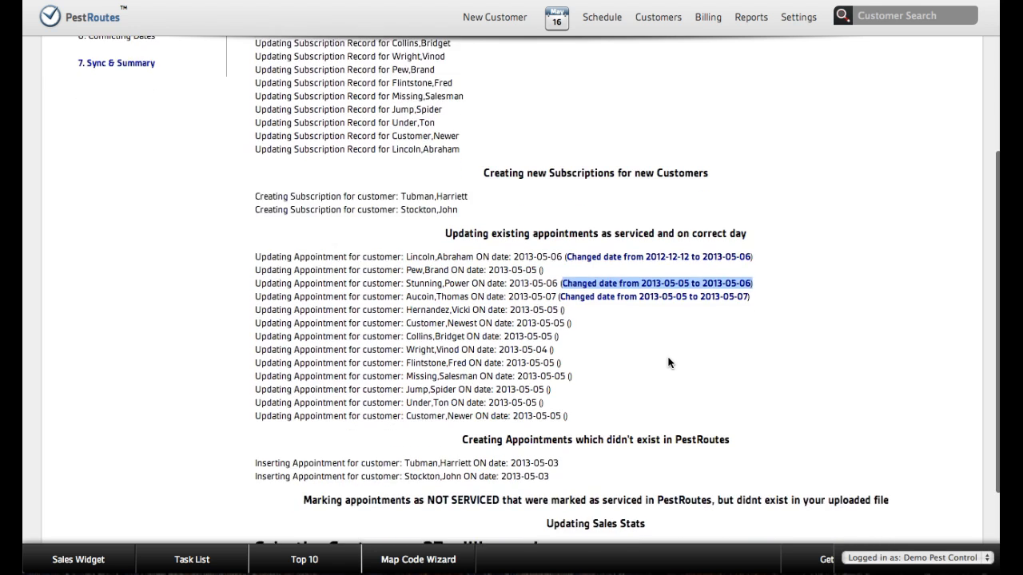
Step: Check the newly inserted appointments and the rest of the sync summary, and return to its beginning
{"action": "scroll", "coordinate": [668, 363], "scroll_direction": "down", "scroll_amount": 3}
{"action": "left_click_drag", "start_coordinate": [557, 372], "coordinate": [255, 360]}
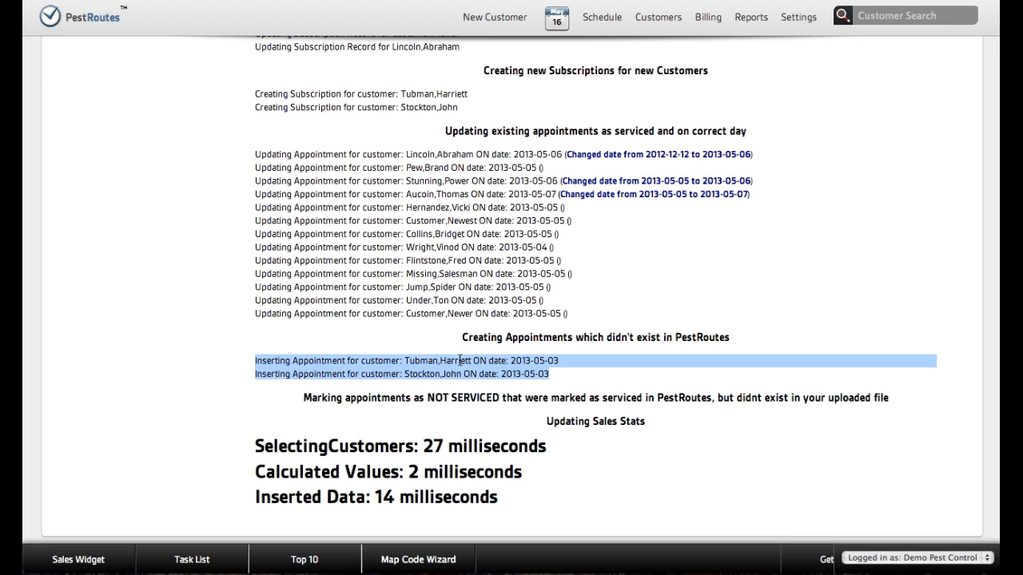
{"action": "left_click", "coordinate": [522, 380]}
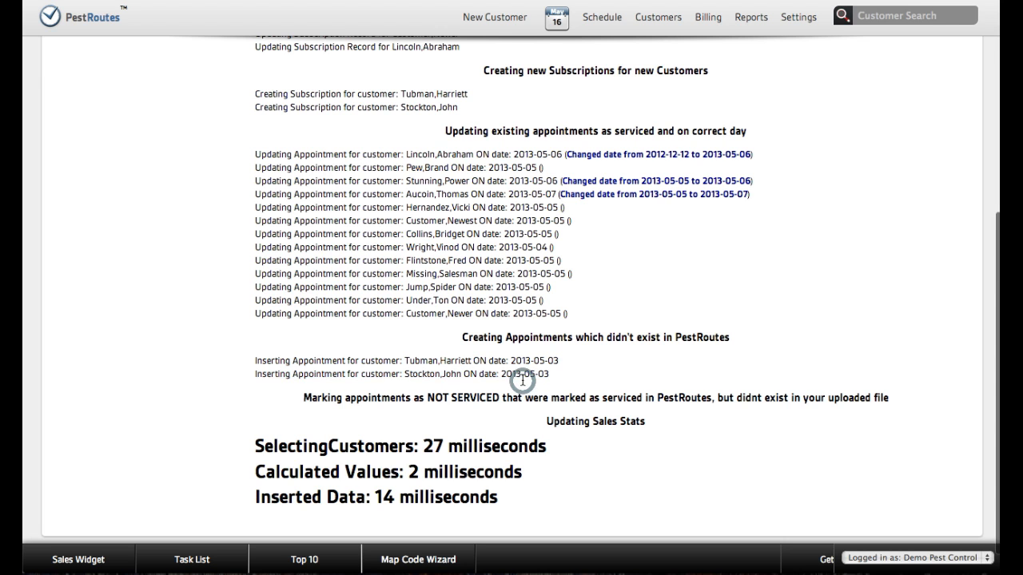
{"action": "scroll", "coordinate": [522, 378], "scroll_direction": "up", "scroll_amount": 1}
{"action": "scroll", "coordinate": [522, 379], "scroll_direction": "up", "scroll_amount": 5}
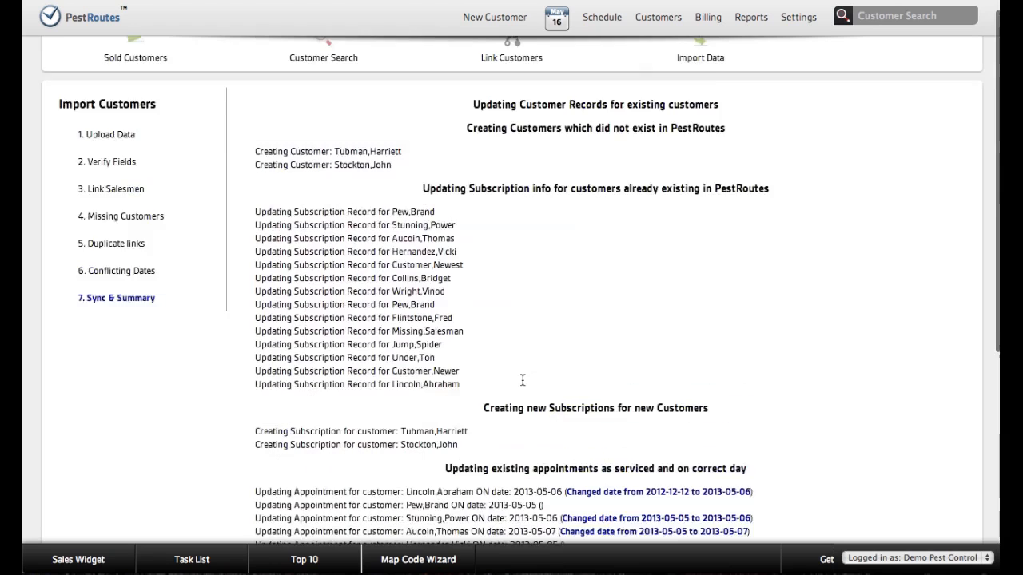